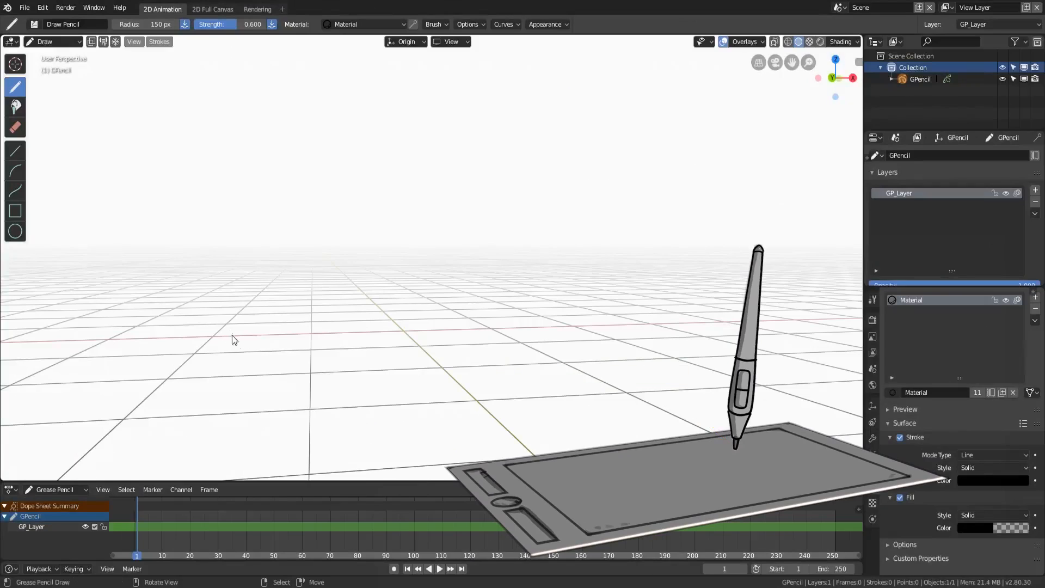
Draw a wavy test stroke with the Draw Pencil brush and erase the tip of its far end.
mouse_move(228, 360)
mouse_down()
mouse_move(338, 221)
mouse_move(593, 163)
mouse_up()
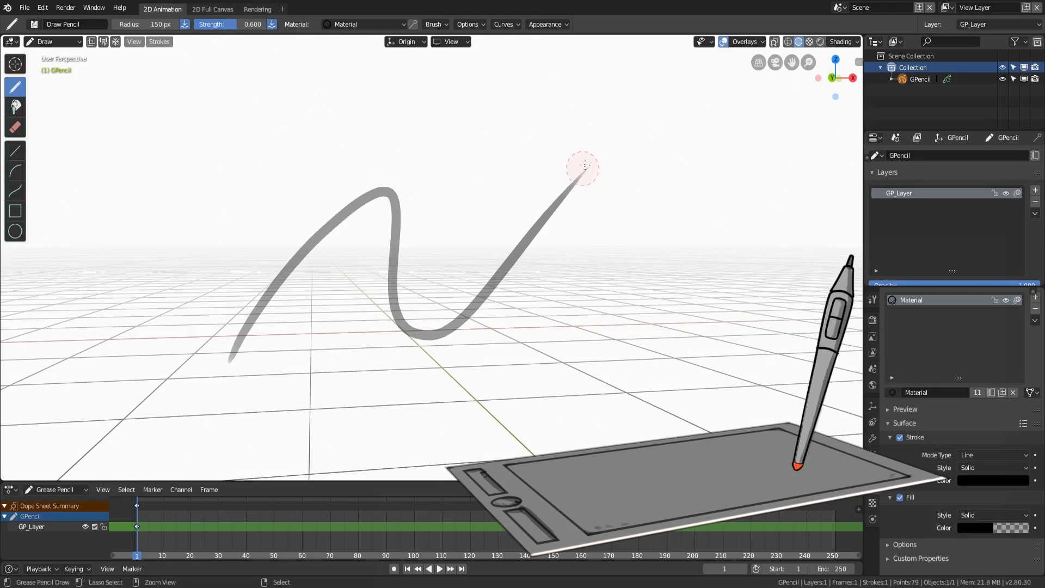
drag(590, 175, 594, 157)
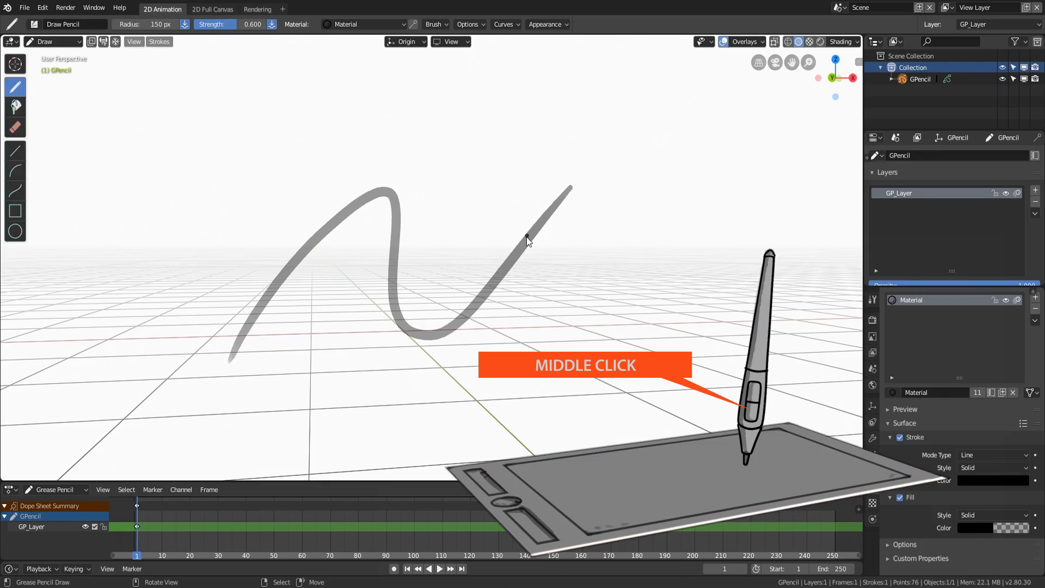
mouse_move(499, 303)
middle_down()
mouse_move(486, 294)
mouse_move(476, 312)
mouse_move(643, 297)
mouse_move(524, 329)
mouse_move(416, 229)
mouse_move(560, 274)
mouse_move(490, 320)
mouse_move(491, 260)
mouse_move(481, 325)
middle_up()
key(shift)
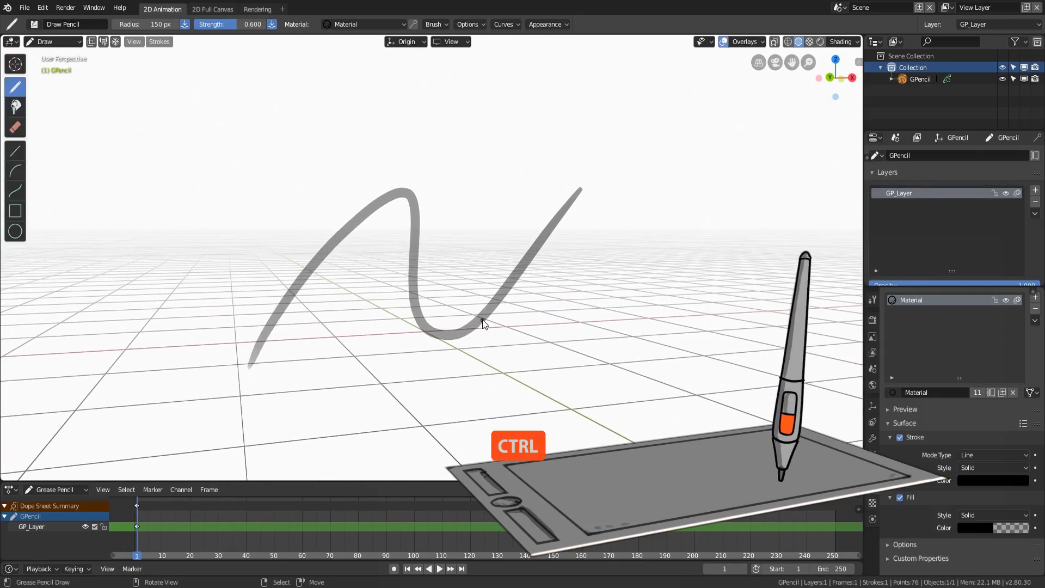
Switch the Grease Pencil object to Object Mode and call up its context menu on the stroke.
click(54, 42)
click(62, 55)
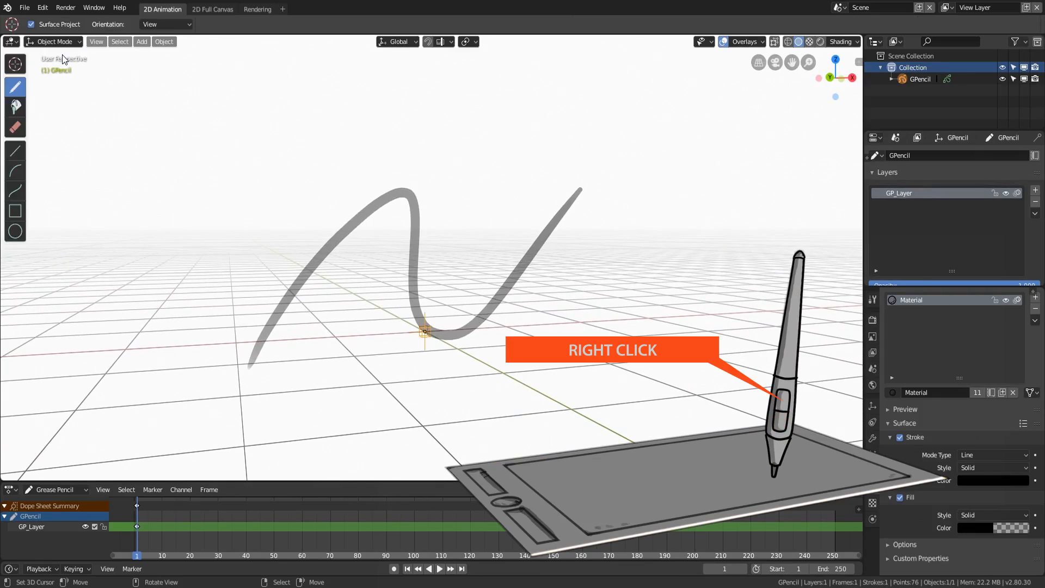
right_click(423, 335)
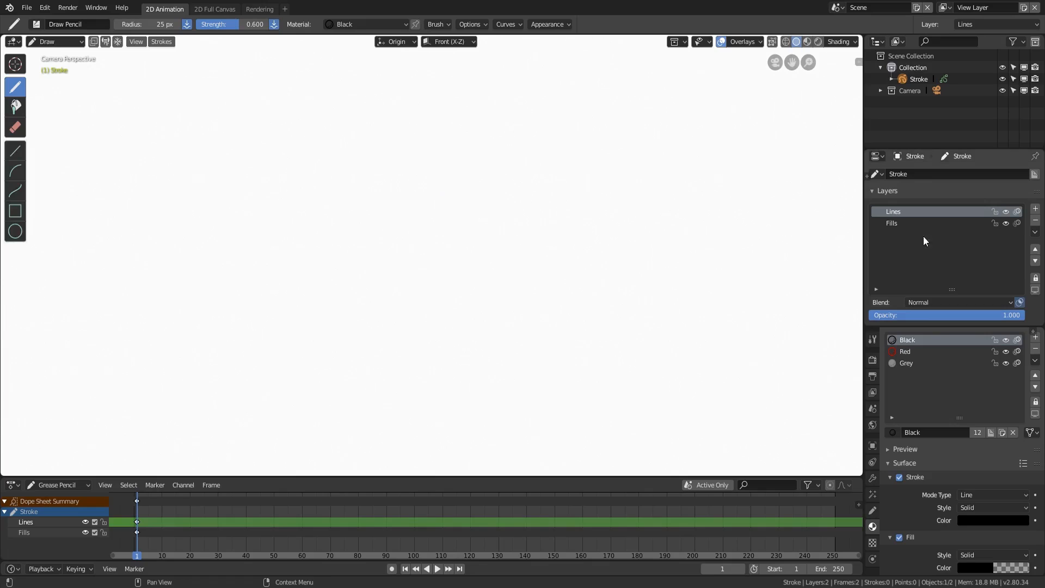
Add a new Grease Pencil layer and name it Sketch.
click(1036, 208)
double_click(902, 214)
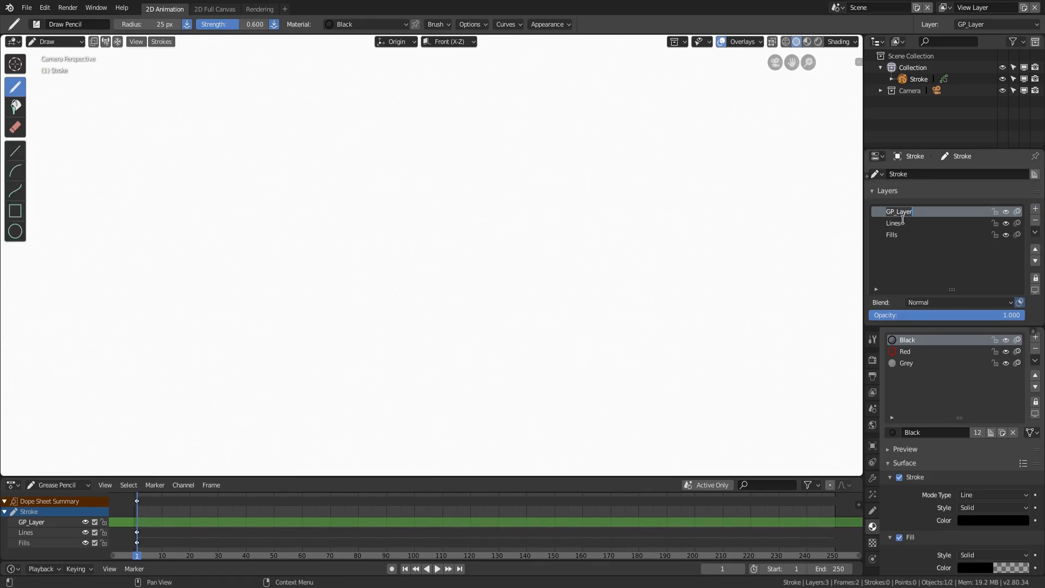
text(S)
key(Return)
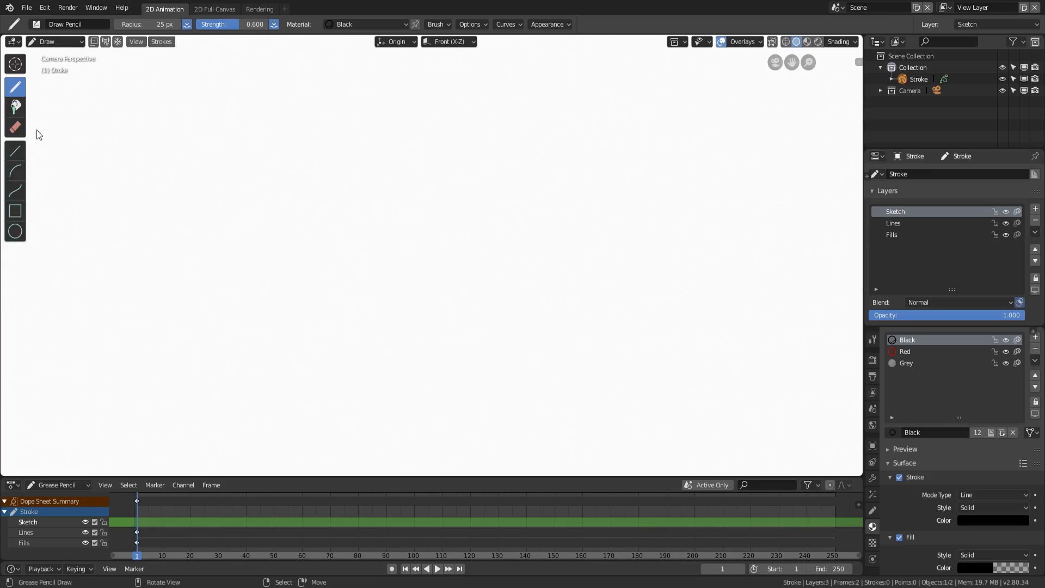
Choose the Draw Pencil brush, set its radius to 150 px and pick the Red material.
click(36, 24)
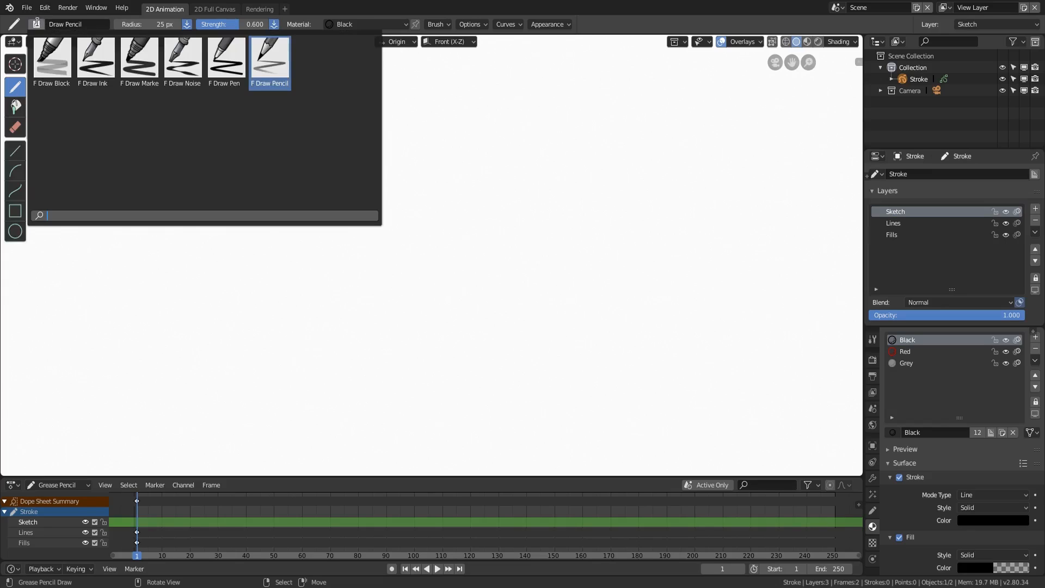
click(271, 66)
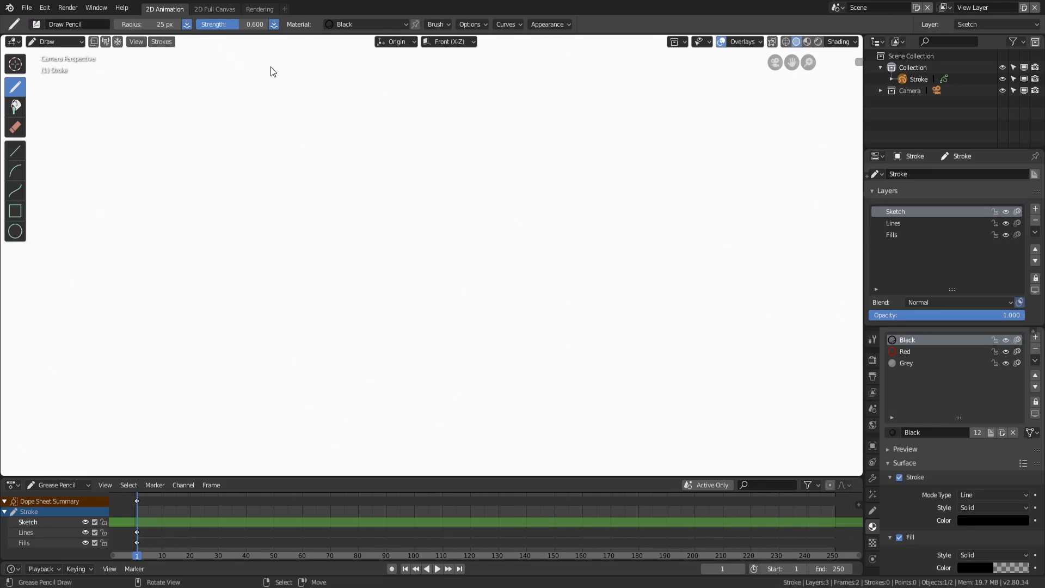
click(163, 24)
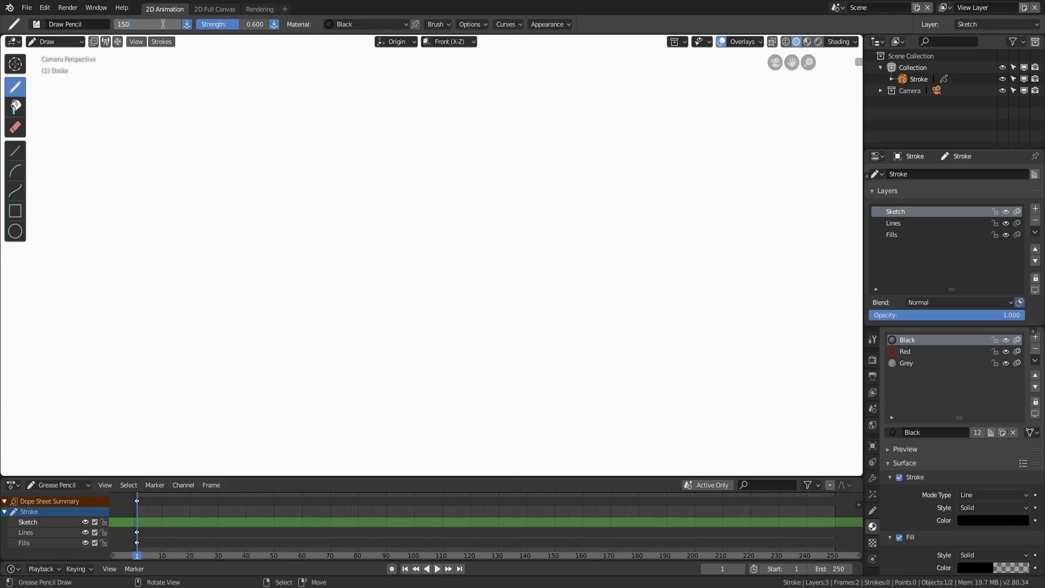
key(Return)
click(381, 24)
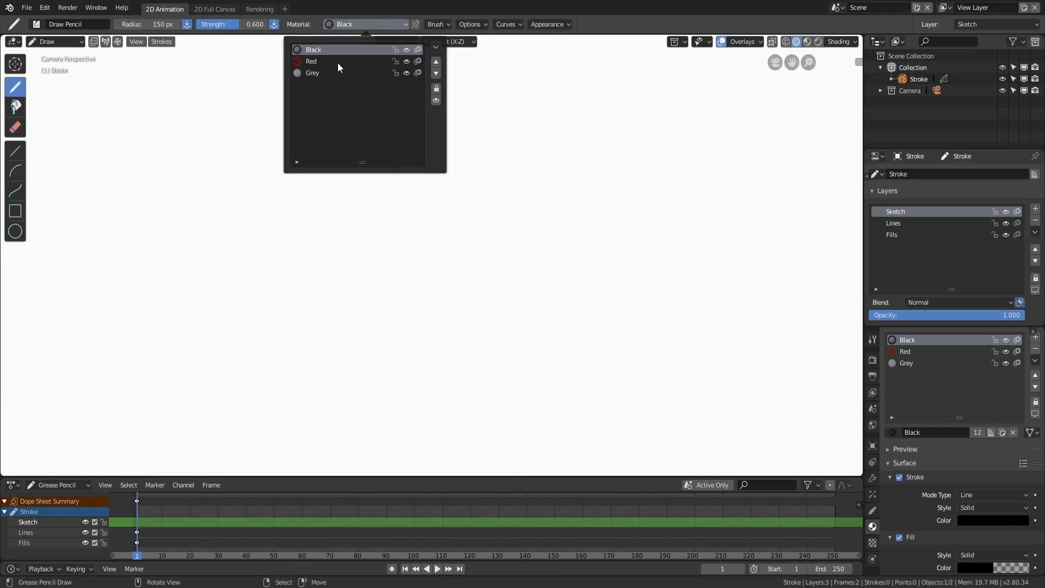
click(311, 61)
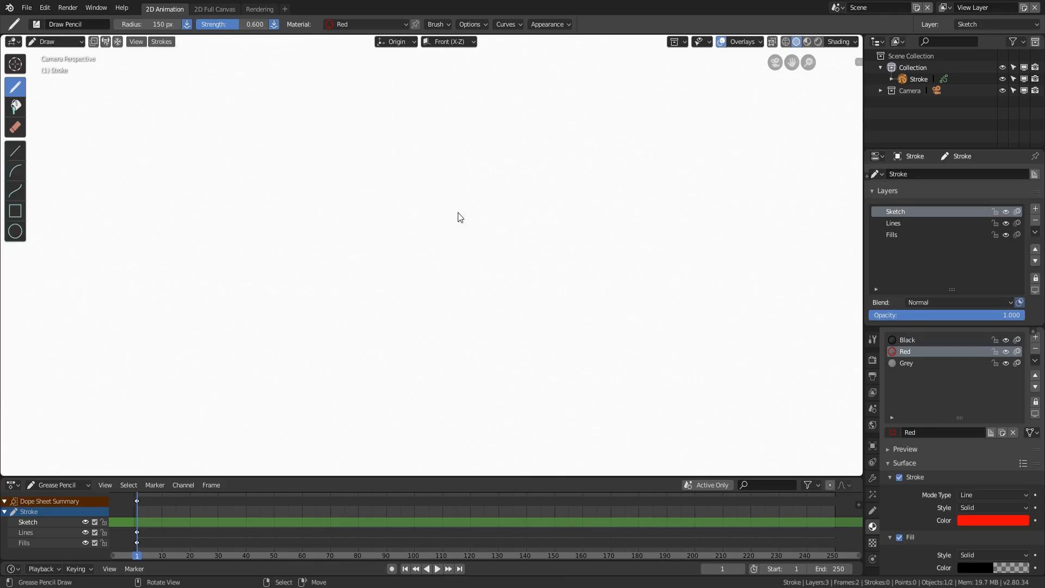
Rough out the character's head, ears, eyes, face guide lines and rounded body with red strokes on the Sketch layer.
mouse_move(533, 155)
mouse_down()
mouse_move(352, 156)
mouse_move(530, 146)
mouse_up()
drag(351, 147, 520, 142)
drag(442, 101, 434, 224)
drag(376, 150, 419, 161)
mouse_move(430, 146)
mouse_down()
mouse_move(484, 138)
mouse_move(531, 173)
mouse_up()
mouse_move(333, 146)
mouse_down()
mouse_move(348, 170)
mouse_move(338, 366)
mouse_up()
drag(530, 189, 581, 295)
drag(335, 342, 403, 390)
drag(584, 297, 547, 364)
mouse_move(339, 347)
mouse_down()
mouse_move(553, 339)
mouse_move(398, 425)
mouse_up()
drag(335, 341, 572, 381)
drag(591, 315, 559, 386)
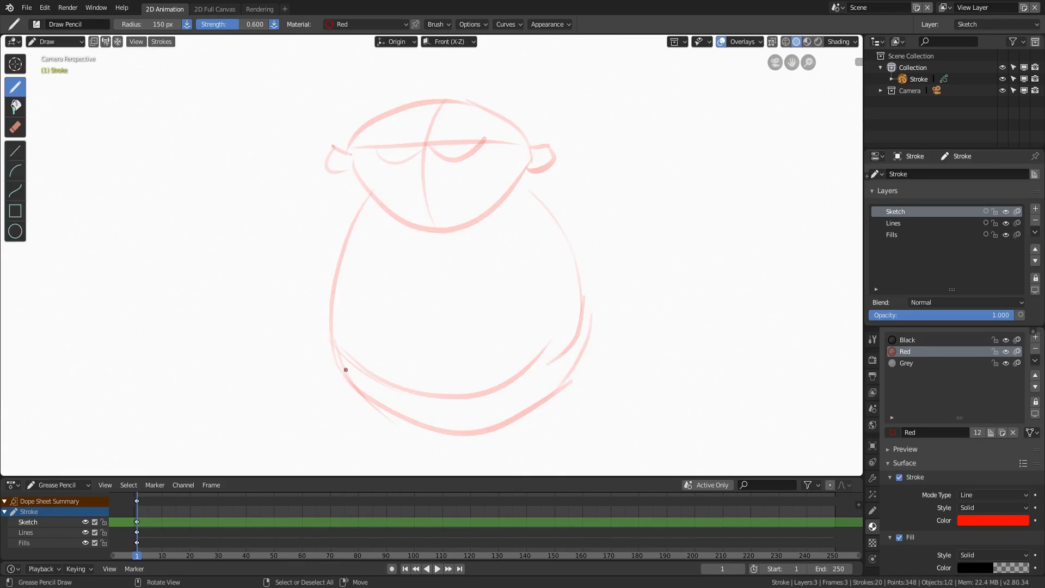
Erase rough strokes around the belly and complete the red sketch with clothing, belt, arms, legs and shoes.
key(e)
mouse_move(511, 343)
mouse_down()
mouse_move(546, 343)
mouse_move(537, 366)
mouse_move(565, 334)
mouse_up()
click(23, 89)
mouse_move(524, 363)
ctrl+mouse_down()
mouse_move(490, 390)
mouse_move(443, 390)
mouse_move(340, 348)
ctrl+mouse_up()
mouse_move(524, 181)
mouse_down()
mouse_move(559, 248)
mouse_move(584, 359)
mouse_up()
drag(326, 329, 407, 369)
drag(450, 424, 436, 240)
drag(477, 394, 575, 342)
drag(539, 179, 643, 204)
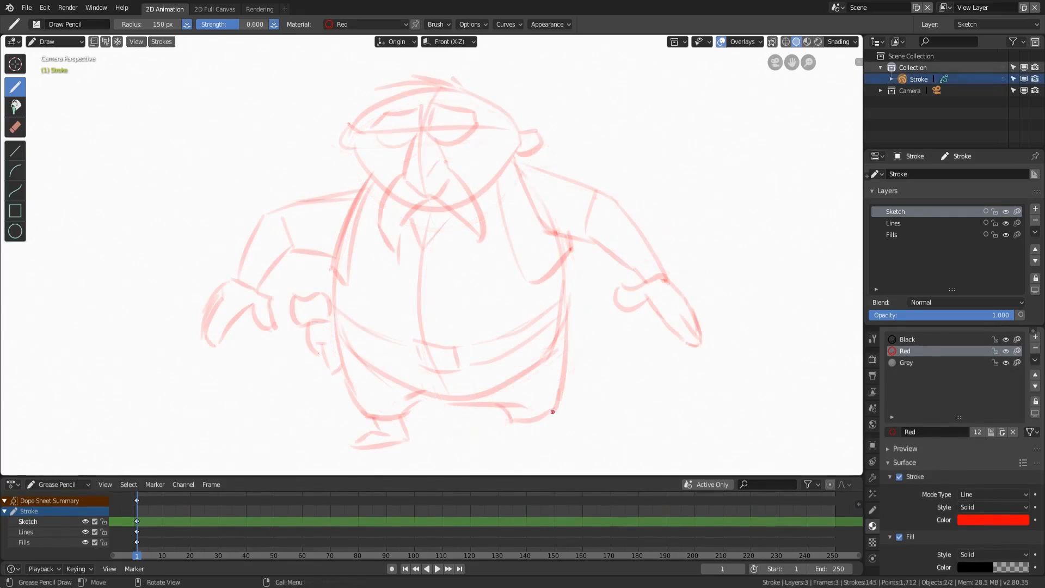
drag(520, 447, 553, 436)
mouse_move(548, 430)
mouse_down()
mouse_move(566, 447)
mouse_move(558, 417)
mouse_up()
Move the Lines layer above the Sketch layer and choose the Black material for drawing on it.
click(945, 223)
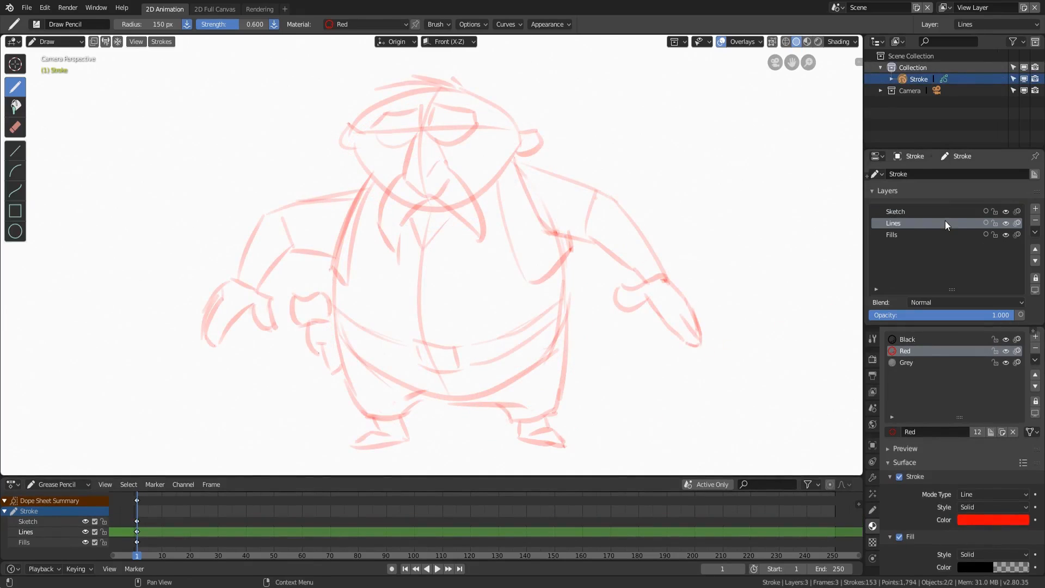
click(1037, 250)
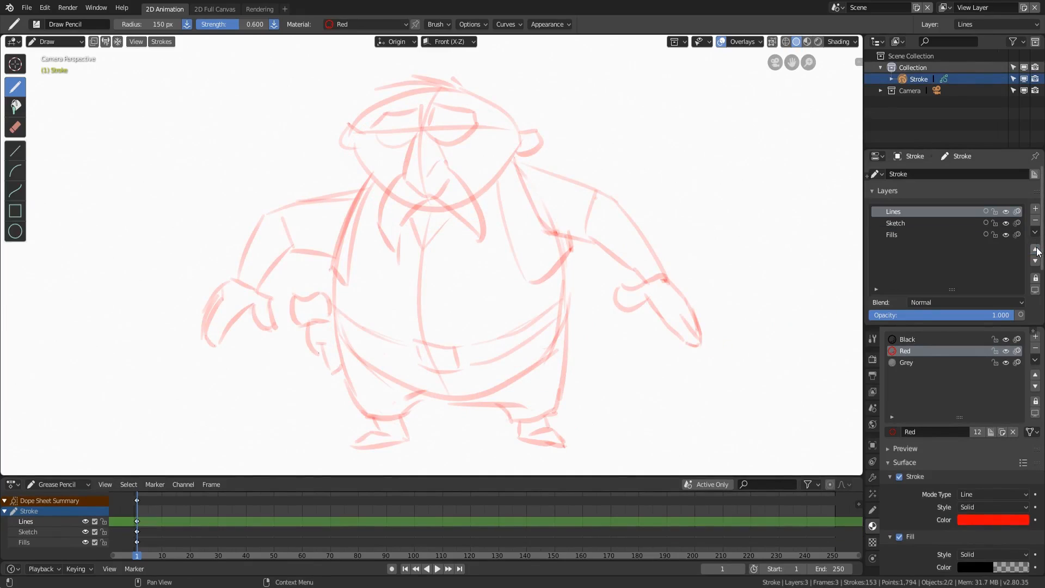
click(377, 23)
click(314, 50)
Set the pencil brush's radius to 50 px and its strength to 0.8.
click(158, 26)
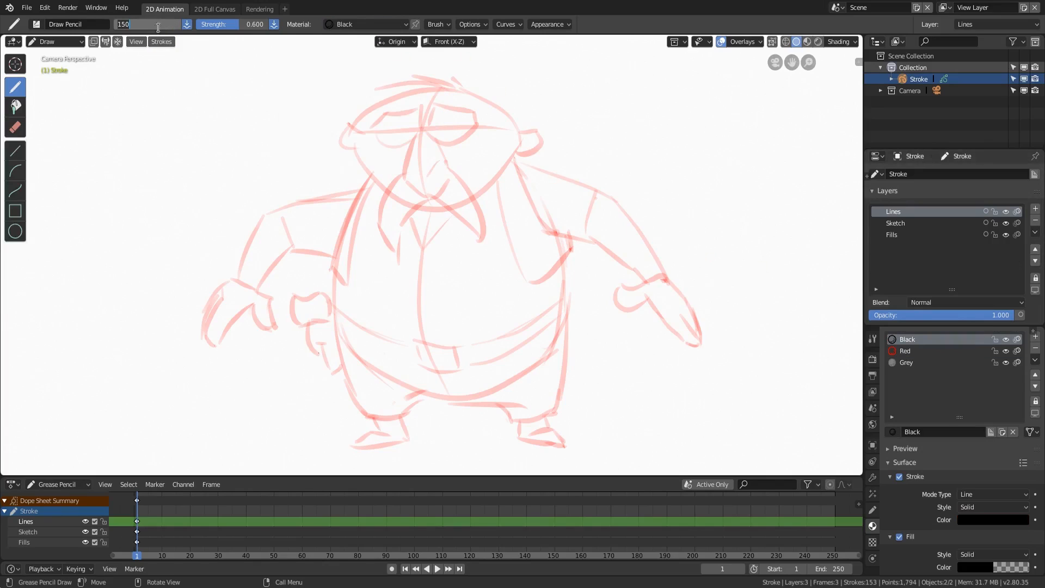
text(50)
key(Return)
click(251, 24)
text(0.8)
key(Return)
Trace the curved lines of the eye and the bag beneath it in black over the red sketch.
scroll(432, 168, up, 3)
drag(439, 217, 514, 210)
drag(449, 214, 510, 248)
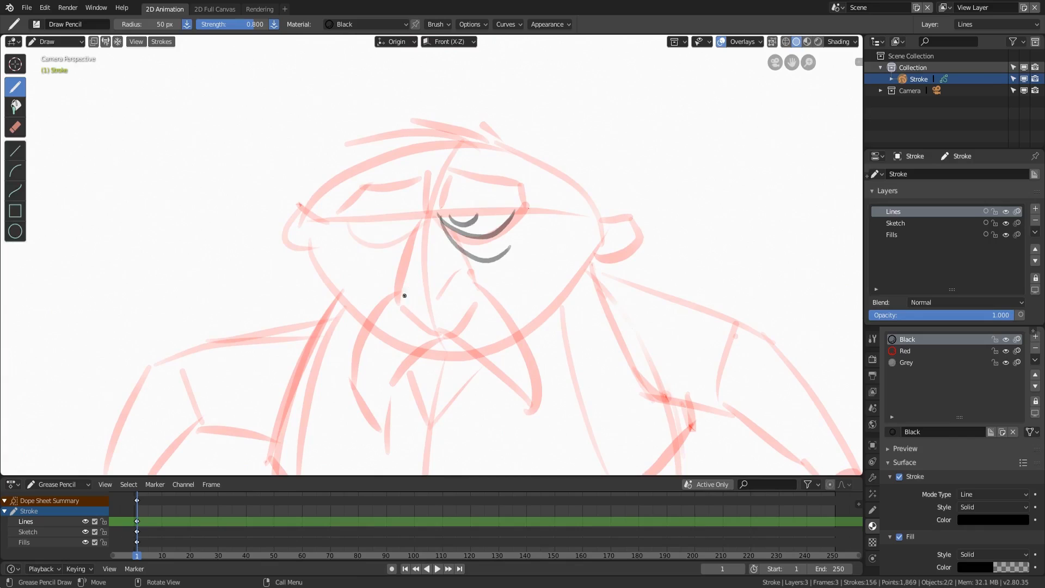
Trace the character's nose and the creases between the eyes in black on the Lines layer.
drag(398, 303, 426, 220)
drag(397, 306, 440, 342)
drag(437, 342, 484, 289)
drag(483, 304, 441, 295)
drag(441, 206, 440, 296)
drag(446, 288, 435, 261)
drag(442, 224, 453, 264)
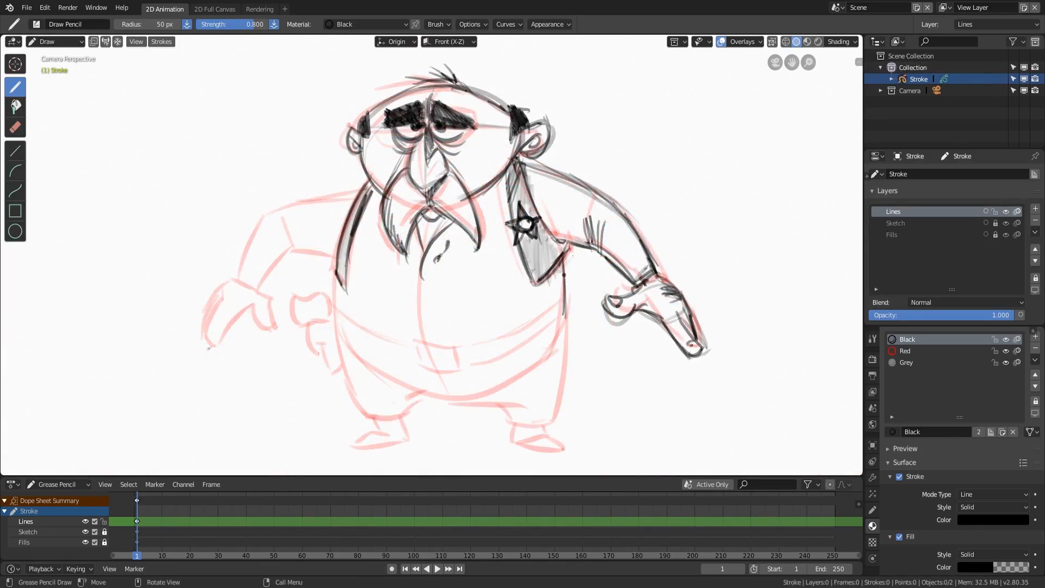
Draw the side contour of the body below the star-badged side of the vest.
drag(564, 276, 566, 319)
shift+middle_drag(574, 293, 566, 292)
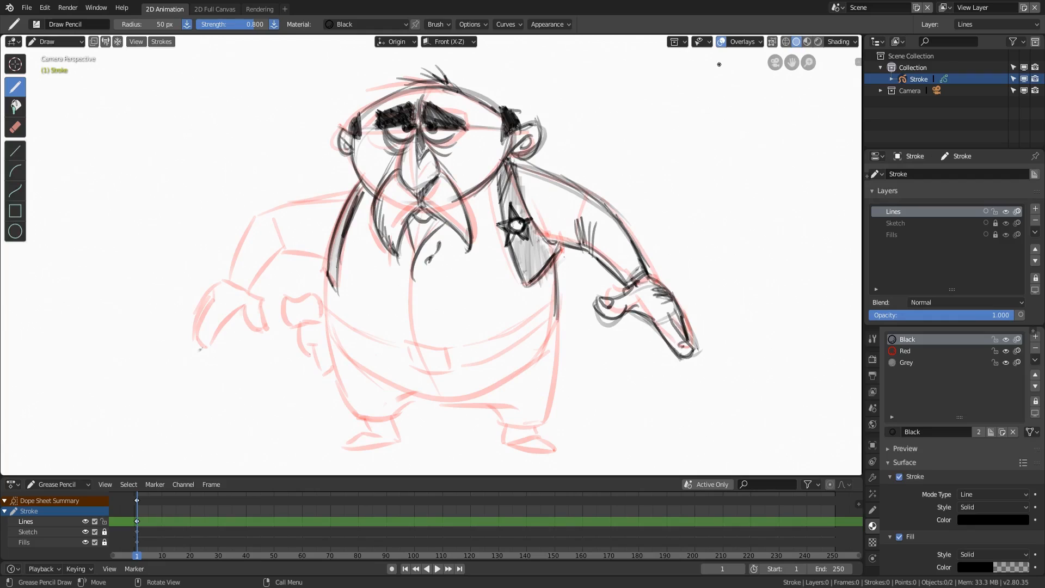
Enable the Fade Layers overlay and lower its value to make the inactive layers fainter.
click(745, 42)
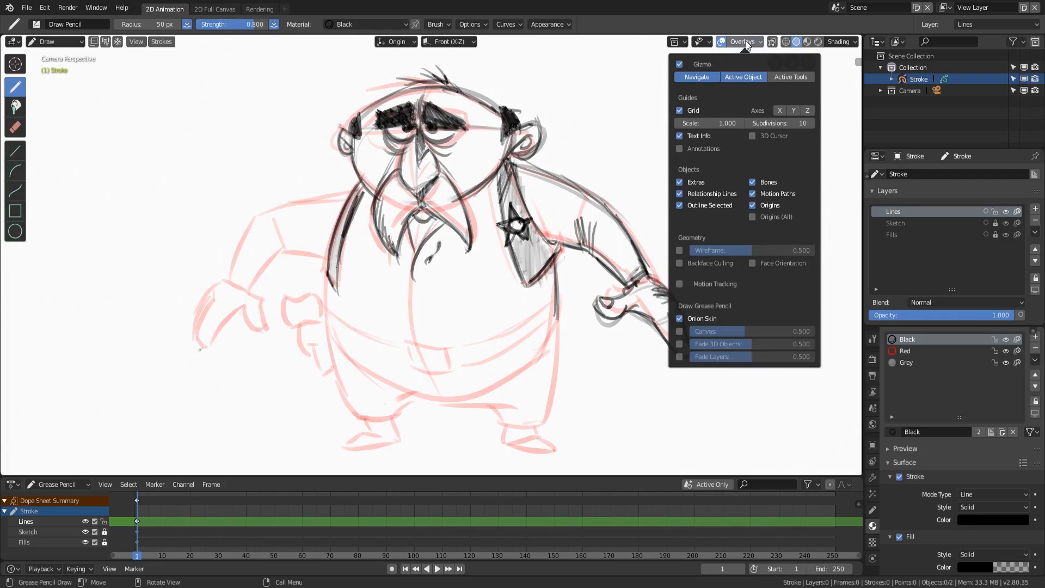
click(679, 357)
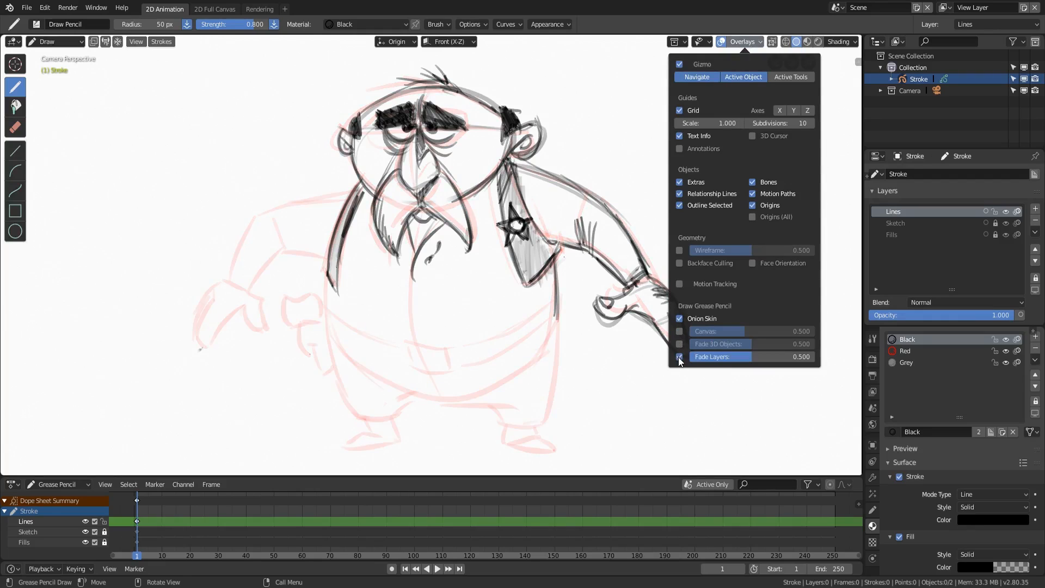
mouse_move(730, 357)
mouse_down()
mouse_move(744, 355)
mouse_move(718, 358)
mouse_up()
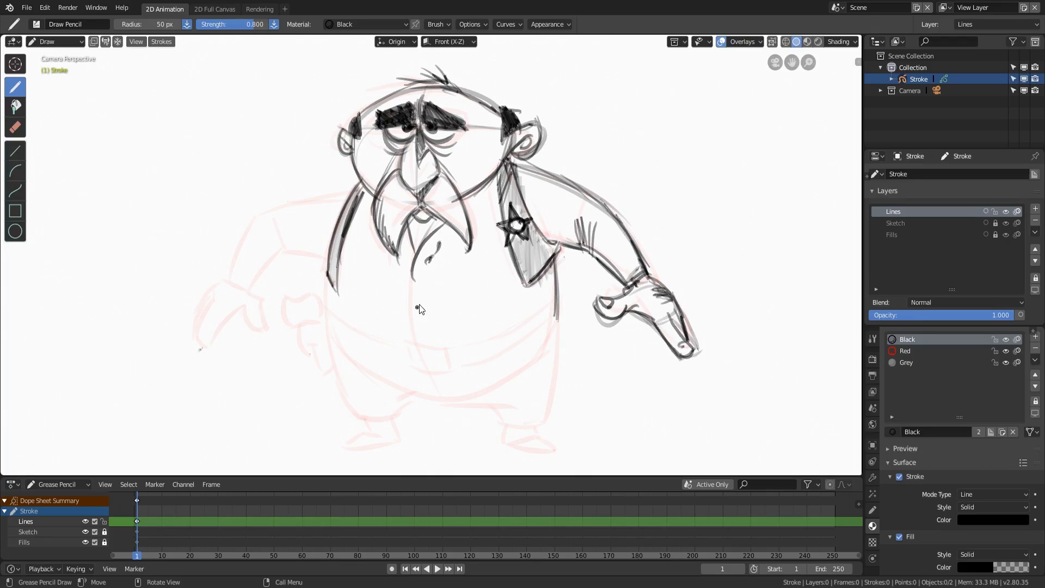
Draw the shirt's front opening and the fold lines across the belly in black.
mouse_move(414, 342)
mouse_down()
mouse_move(412, 289)
mouse_move(441, 298)
mouse_up()
drag(383, 296, 429, 304)
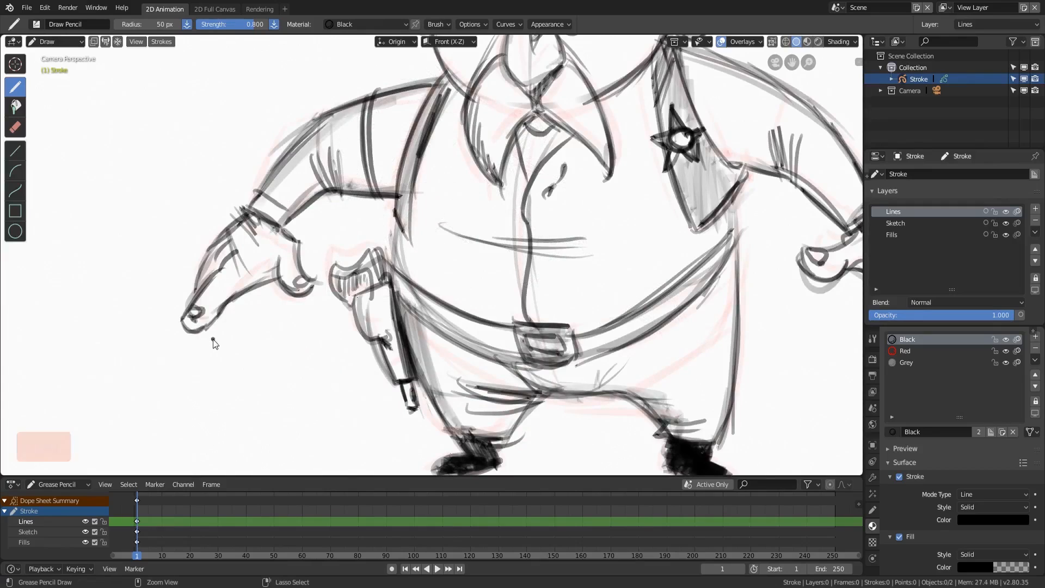
Try erasing the index fingertip of the hand beside the holster, and undo the erasing.
mouse_move(212, 341)
ctrl+mouse_down()
mouse_move(191, 321)
mouse_move(215, 308)
mouse_move(218, 316)
ctrl+mouse_up()
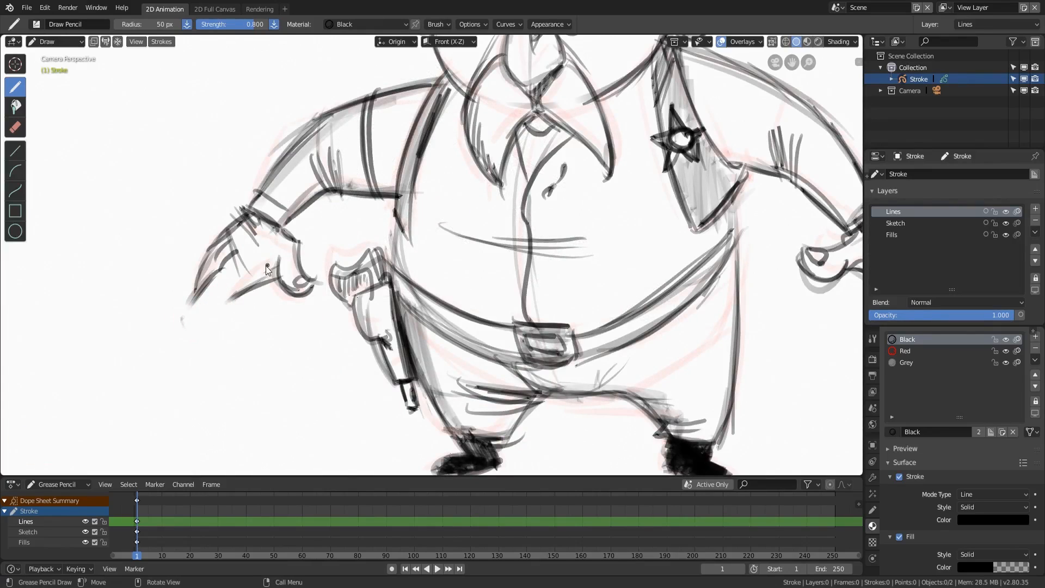
key(ctrl+z)
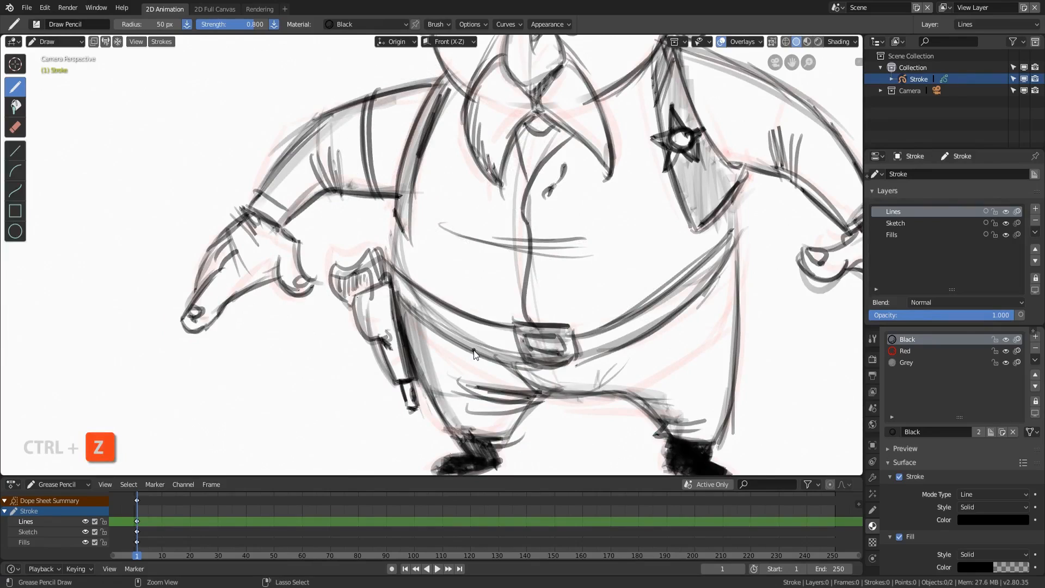
Lock the Sketch and Fills layers individually and unlock them again.
click(995, 223)
click(995, 235)
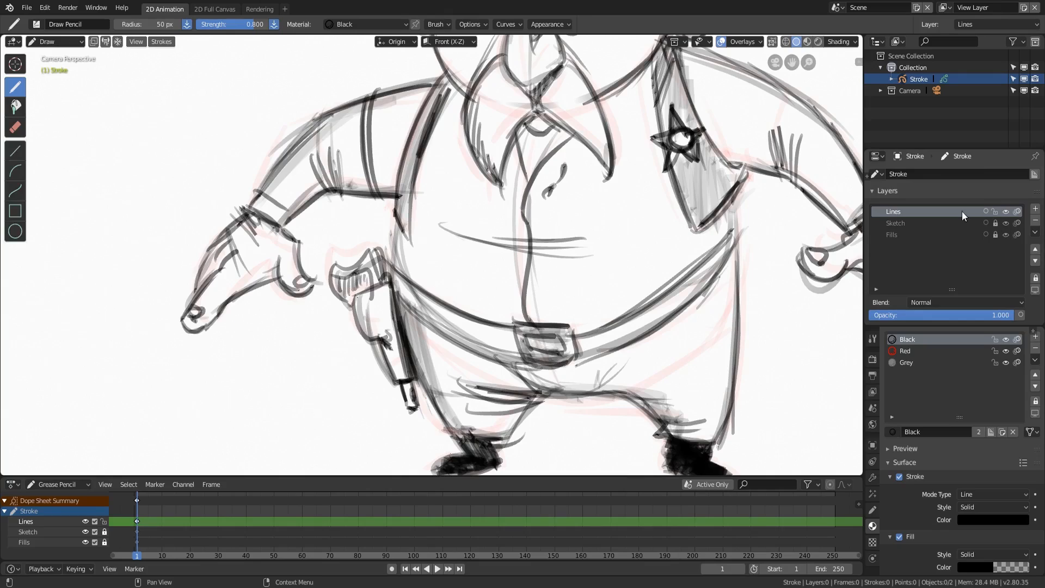
click(995, 223)
click(996, 234)
Lock every layer except Lines and enable Autolock Inactive Layers.
click(1036, 279)
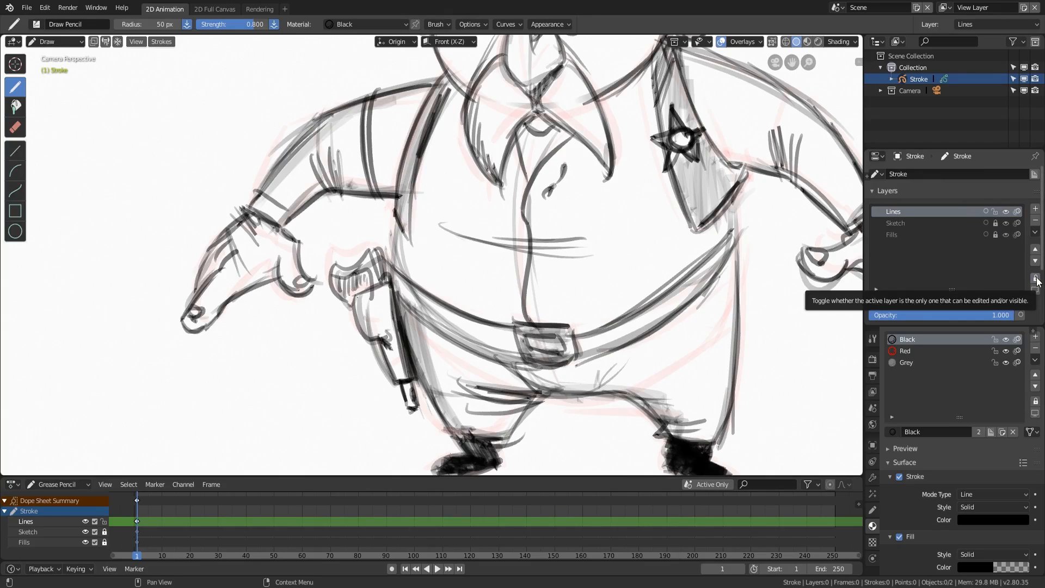
click(1036, 233)
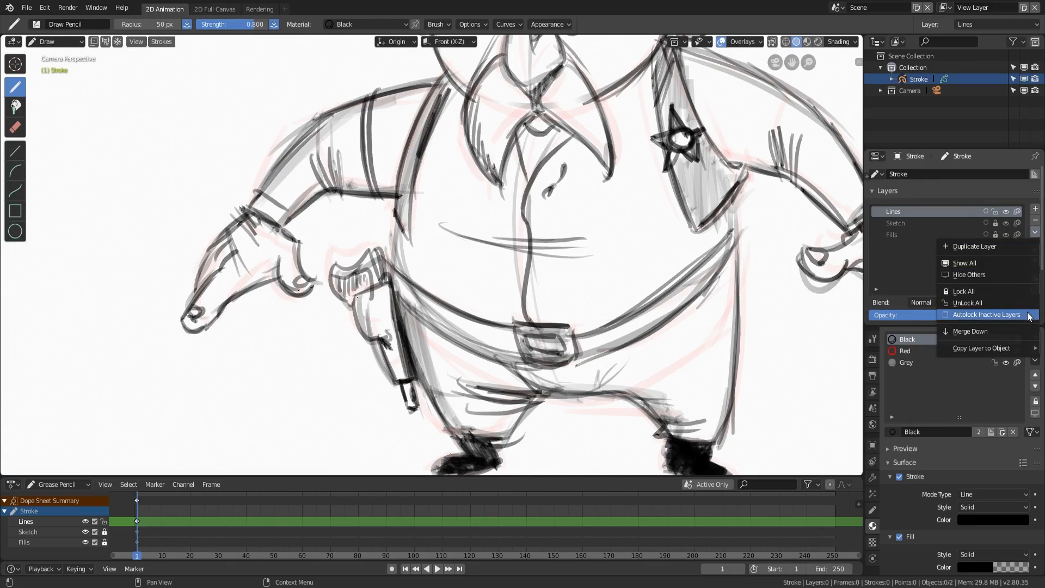
click(986, 315)
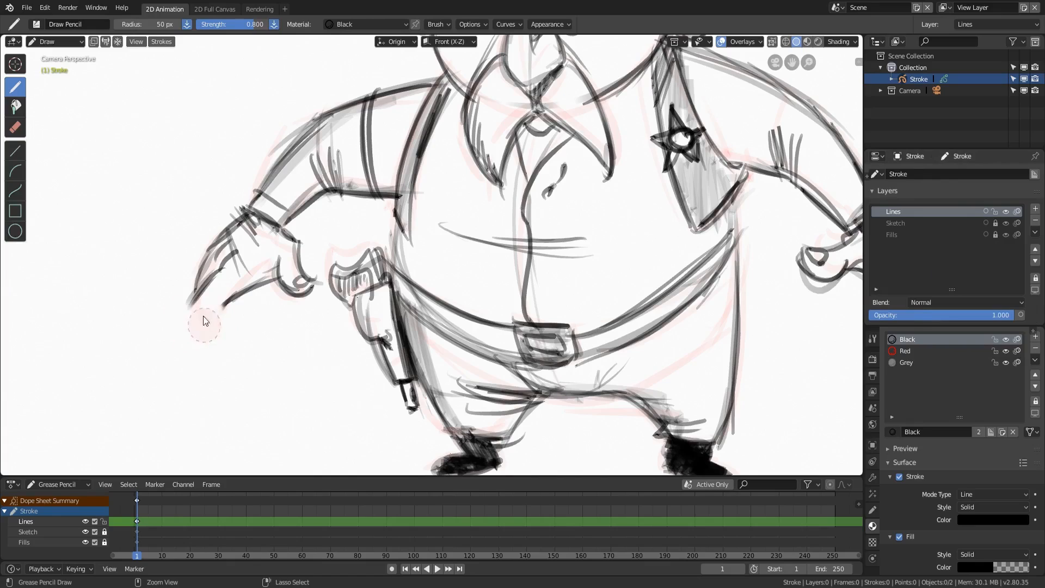
Erase the index fingertip of the hand beside the holster and redraw it with its nail on the Lines layer.
mouse_move(185, 321)
mouse_down()
mouse_move(193, 331)
mouse_move(214, 322)
mouse_move(230, 302)
mouse_move(209, 310)
mouse_up()
scroll(394, 246, down, 5)
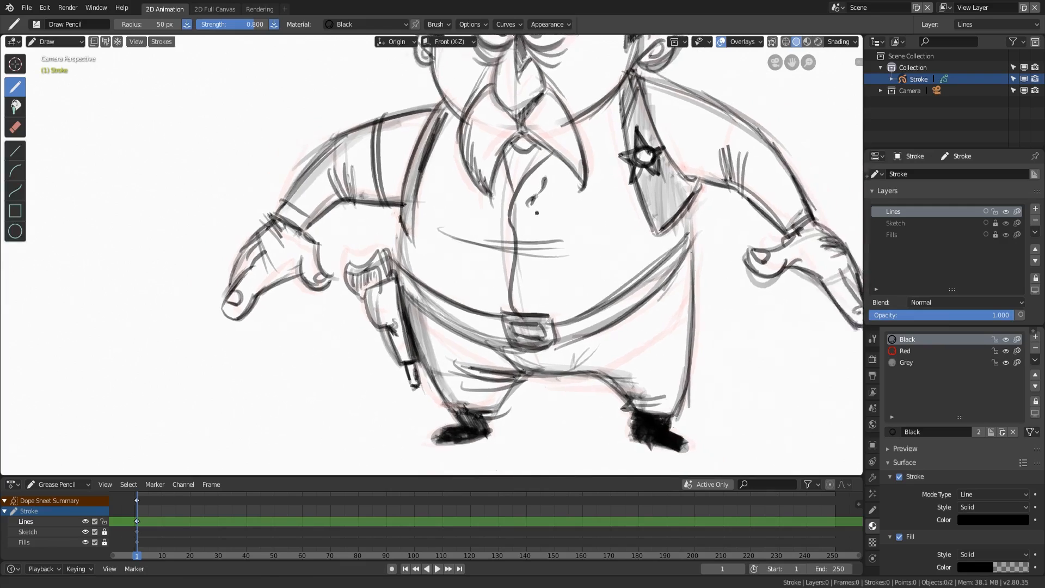
scroll(660, 361, down, 1)
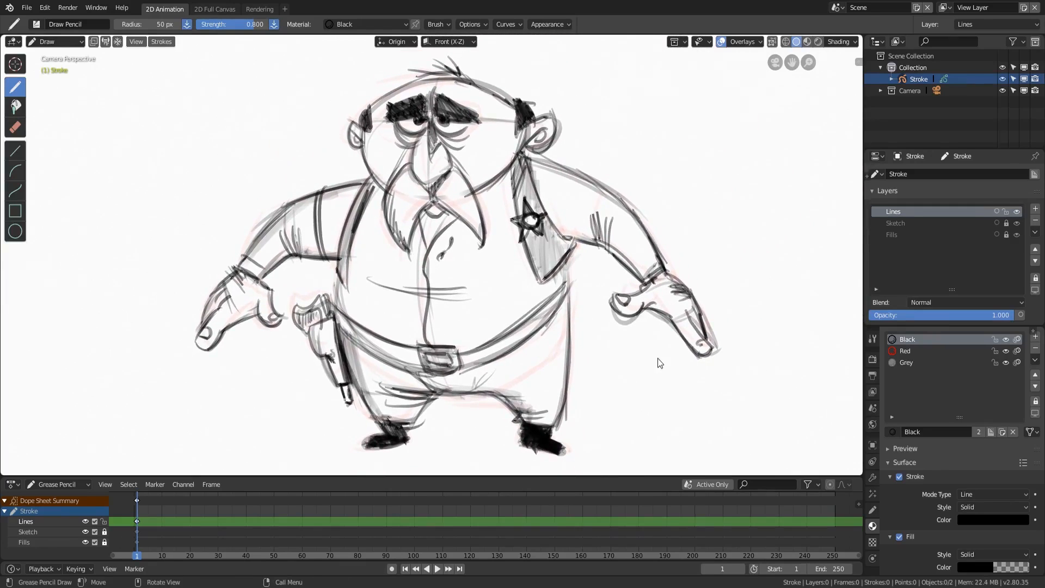
Add a new layer named Ink above Lines and switch to the Draw Ink brush.
click(1036, 210)
double_click(898, 213)
text(Ink)
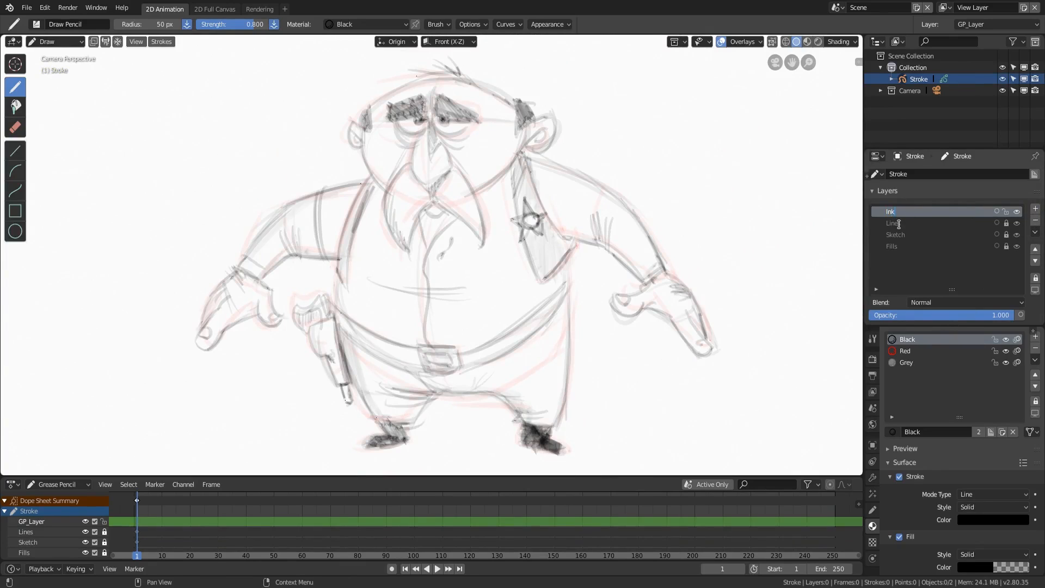
key(Return)
click(36, 23)
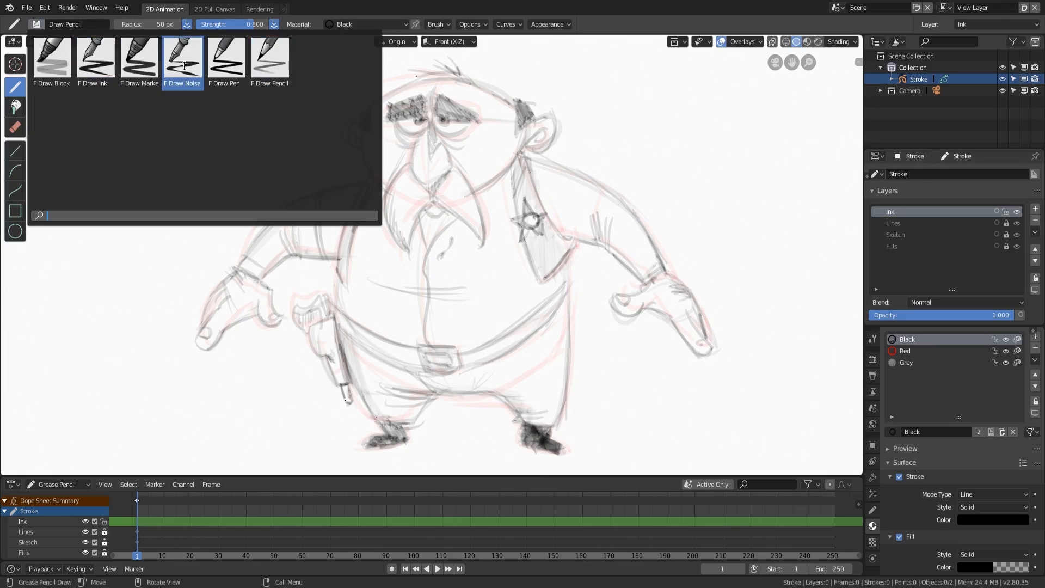
click(107, 66)
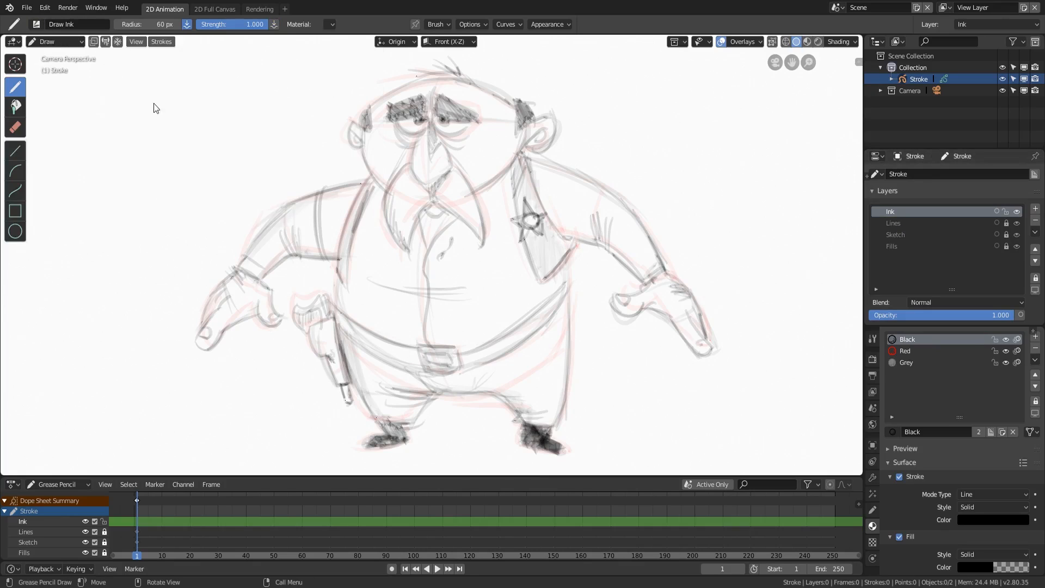
Switch to the 2D Full Canvas workspace and hide the Sketch layer.
click(223, 8)
scroll(380, 274, up, 4)
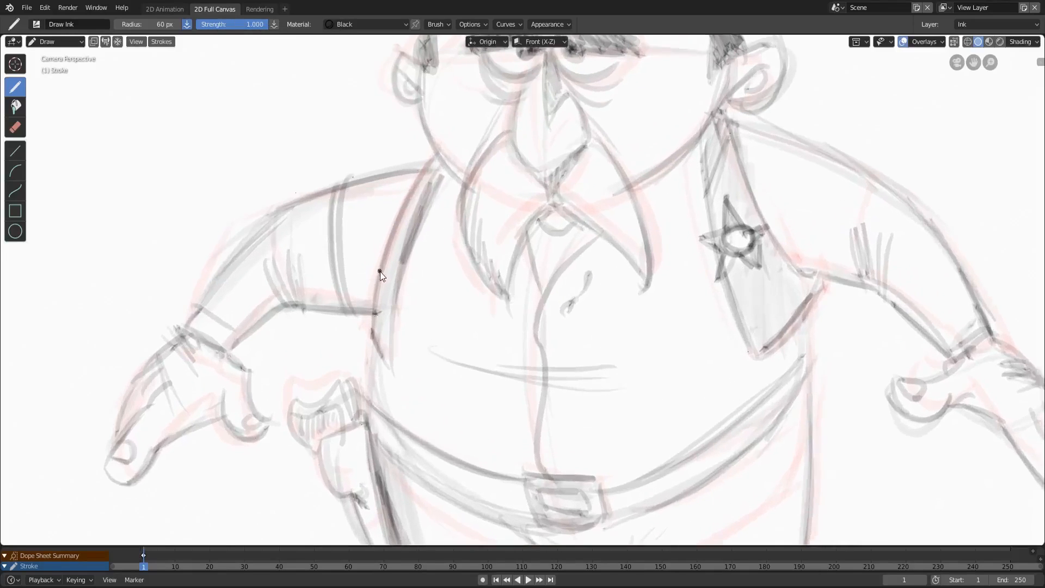
mouse_move(380, 272)
shift+middle_down()
mouse_move(435, 248)
mouse_move(441, 233)
shift+middle_up()
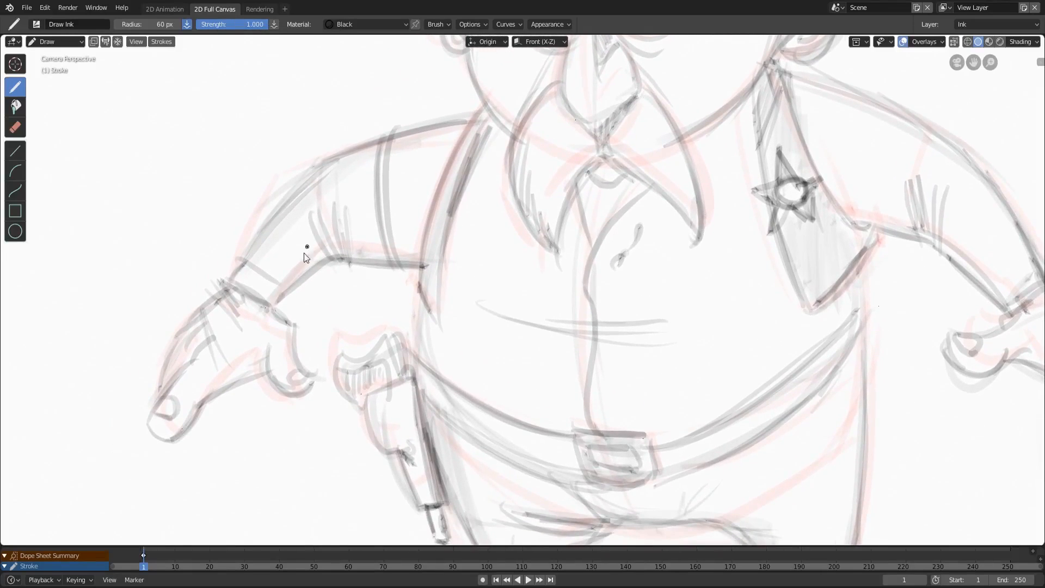
click(996, 23)
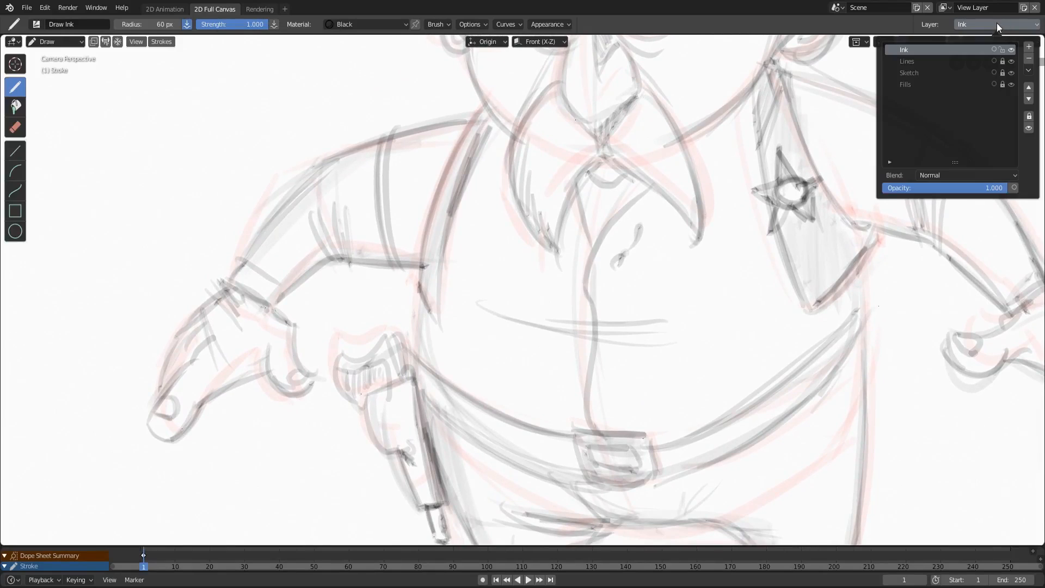
click(1011, 73)
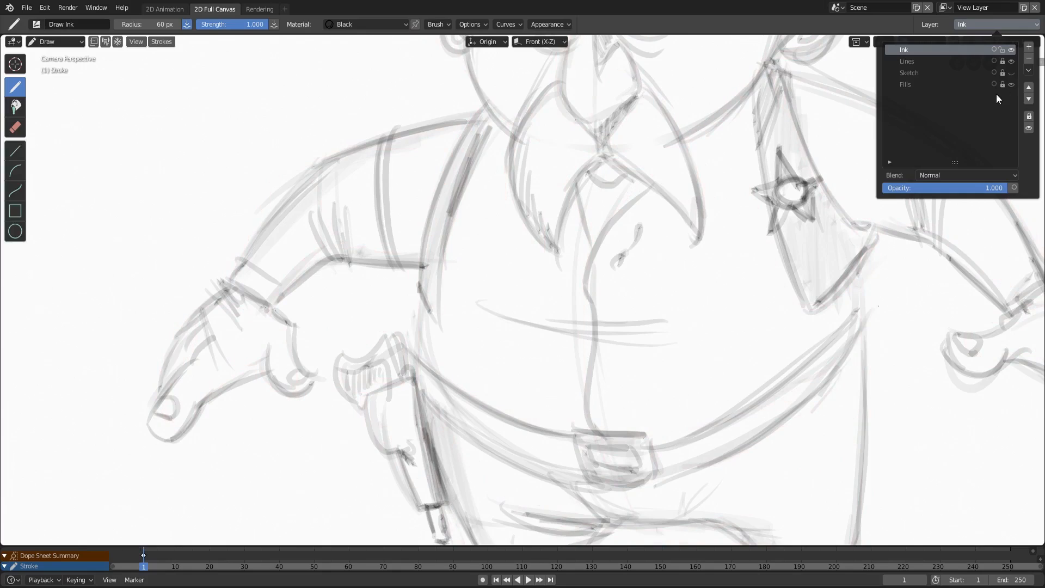
Try inking the thumb and index finger of the hand beside the holster freehand with stabilized strokes, and erase them.
mouse_move(274, 309)
mouse_down()
mouse_move(294, 319)
mouse_move(316, 376)
mouse_up()
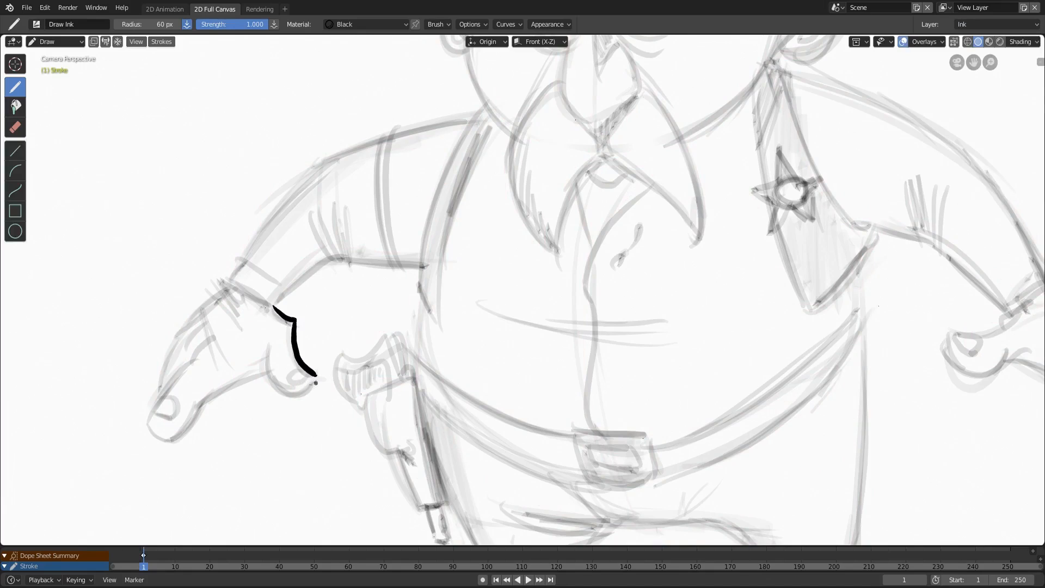
click(471, 25)
mouse_move(268, 340)
shift+mouse_down()
mouse_move(266, 368)
mouse_move(289, 401)
mouse_move(318, 387)
mouse_move(325, 368)
shift+mouse_up()
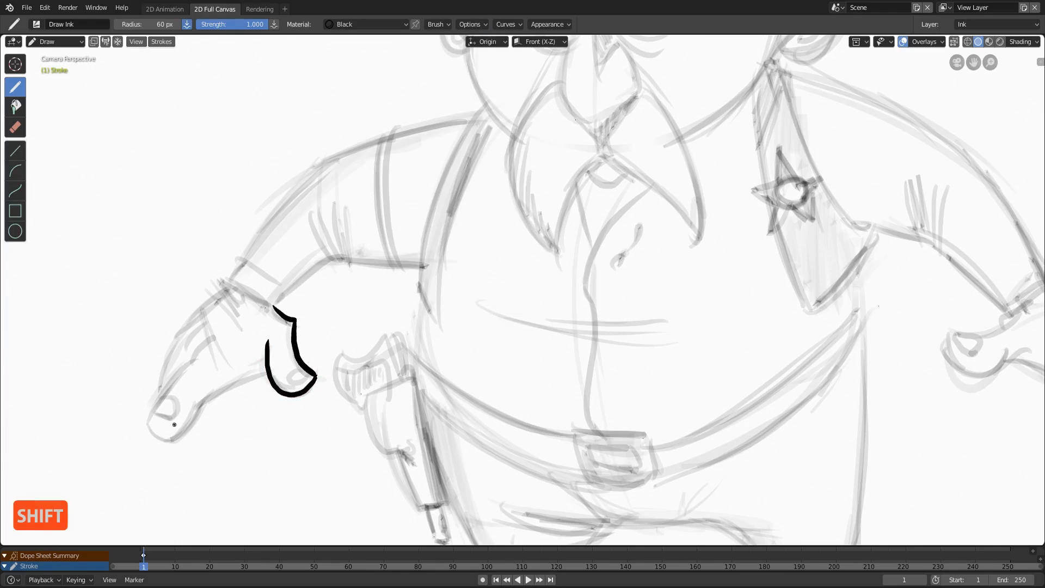
mouse_move(153, 433)
shift+mouse_down()
mouse_move(173, 445)
mouse_move(194, 439)
mouse_move(215, 385)
mouse_move(280, 356)
mouse_move(289, 368)
shift+mouse_up()
key(b)
drag(112, 263, 362, 474)
Ink the round centre of the star badge with the Circle primitive at a 30 px radius.
click(161, 25)
text(30)
key(Return)
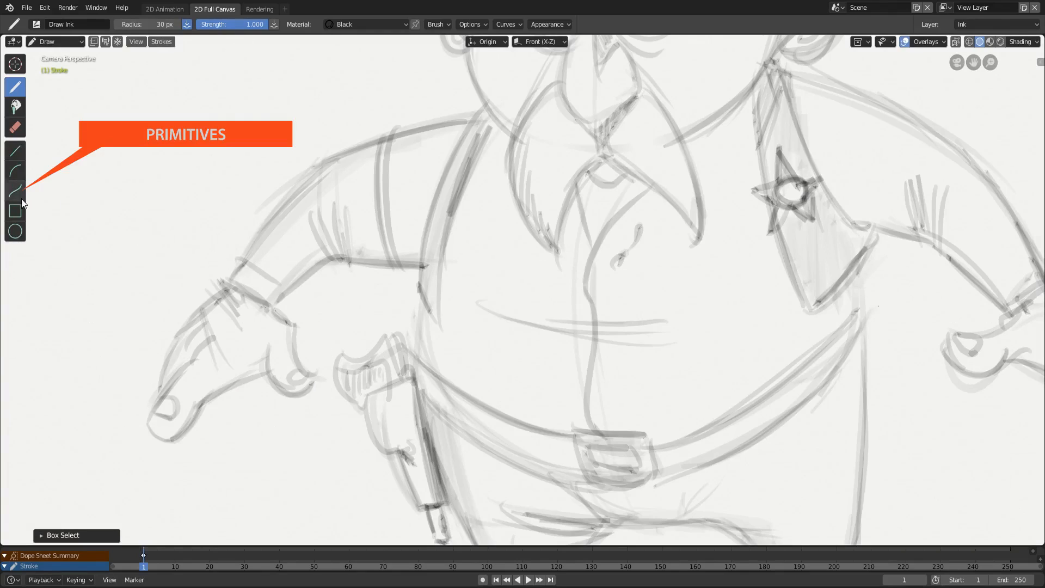
click(15, 232)
shift+middle_drag(784, 206, 452, 291)
ctrl+middle_drag(516, 294, 544, 181)
drag(307, 189, 407, 293)
drag(312, 192, 322, 223)
drag(408, 292, 408, 292)
key(Return)
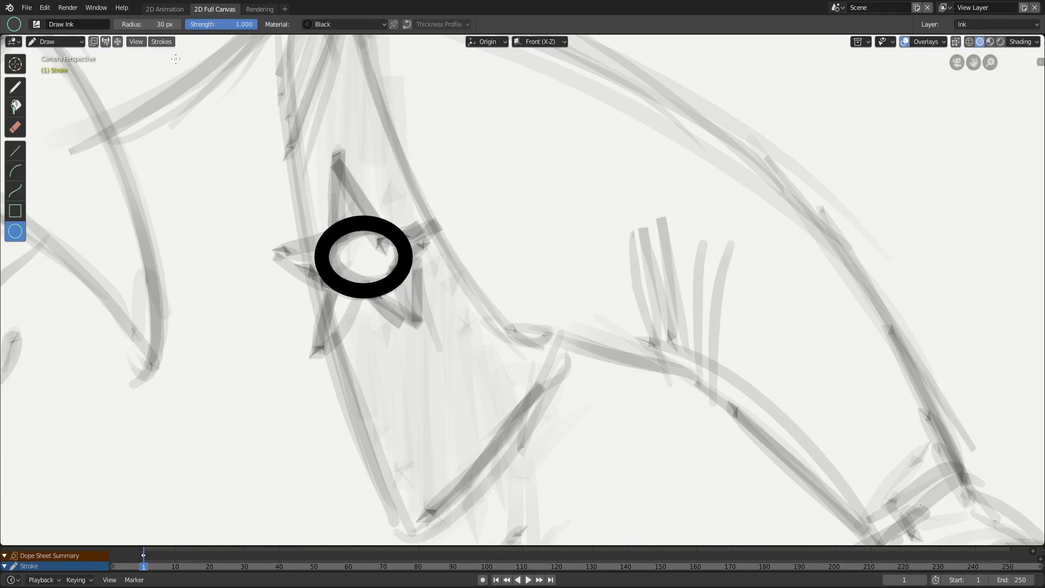
Ink the five points of the star badge around the circle as one chain of Line primitive segments at a 15 px radius.
click(158, 24)
key(Return)
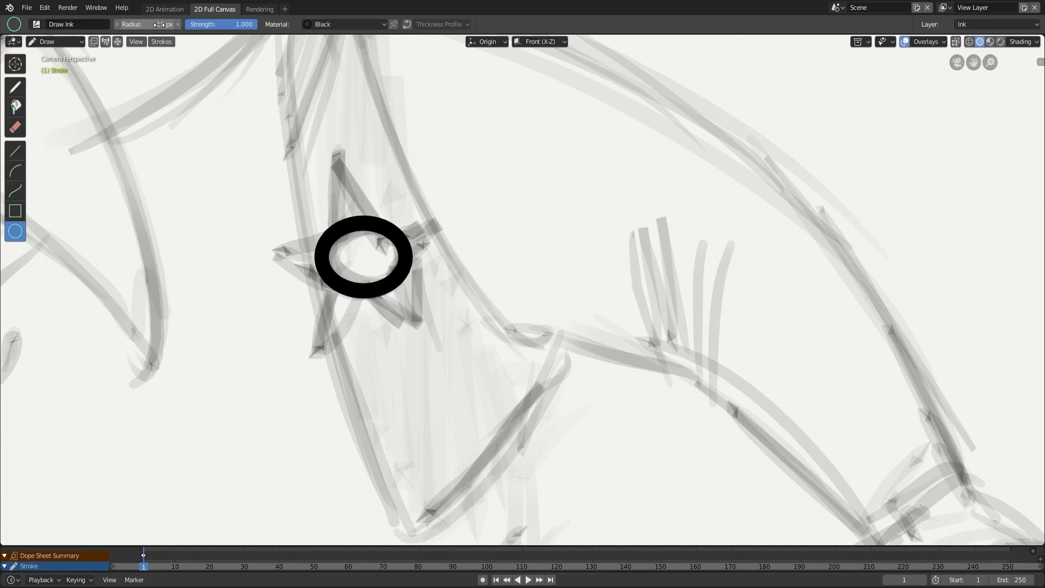
click(14, 151)
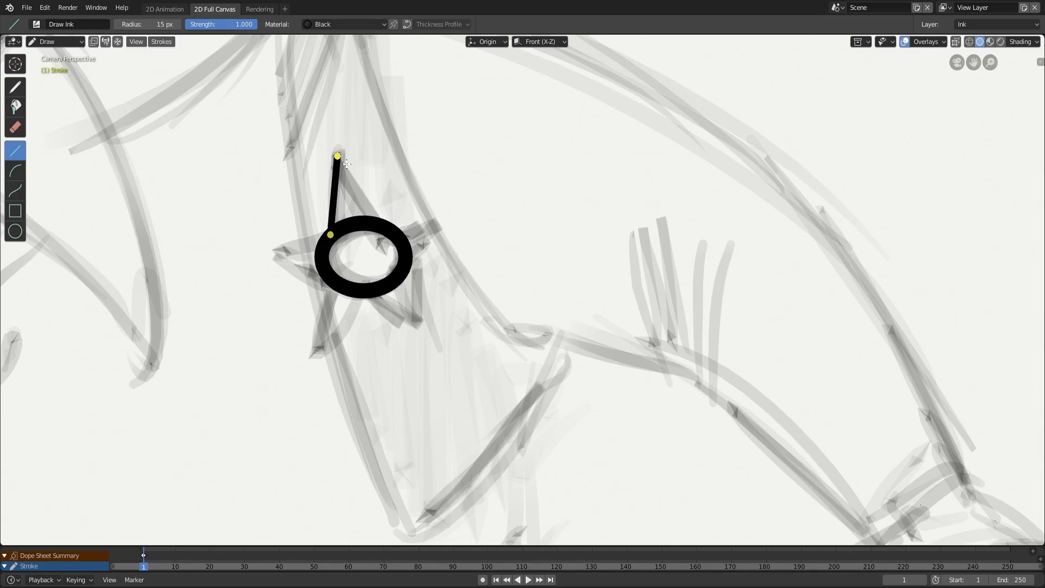
key(e)
key(e)
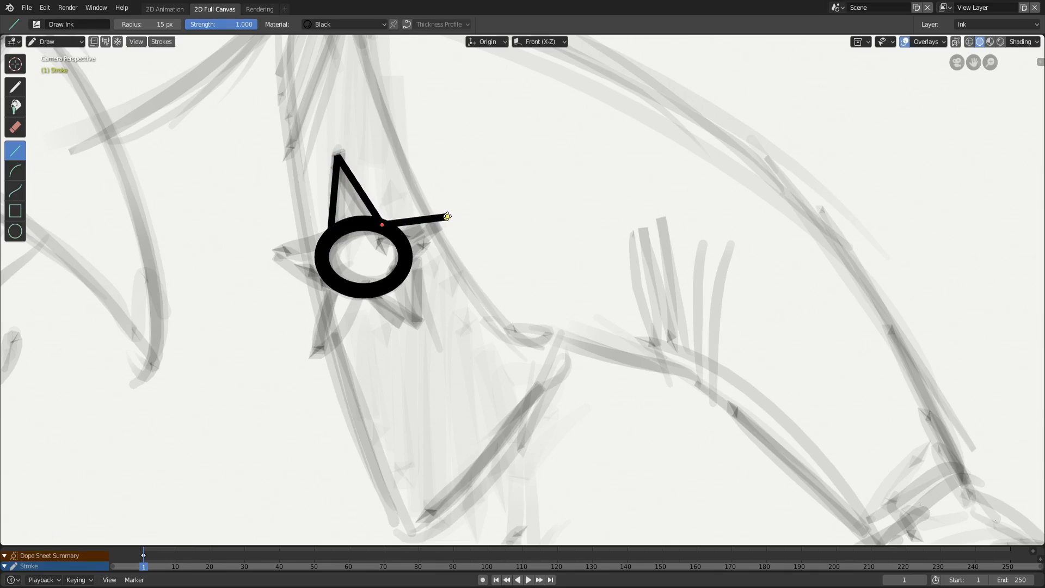
key(e)
key(e)
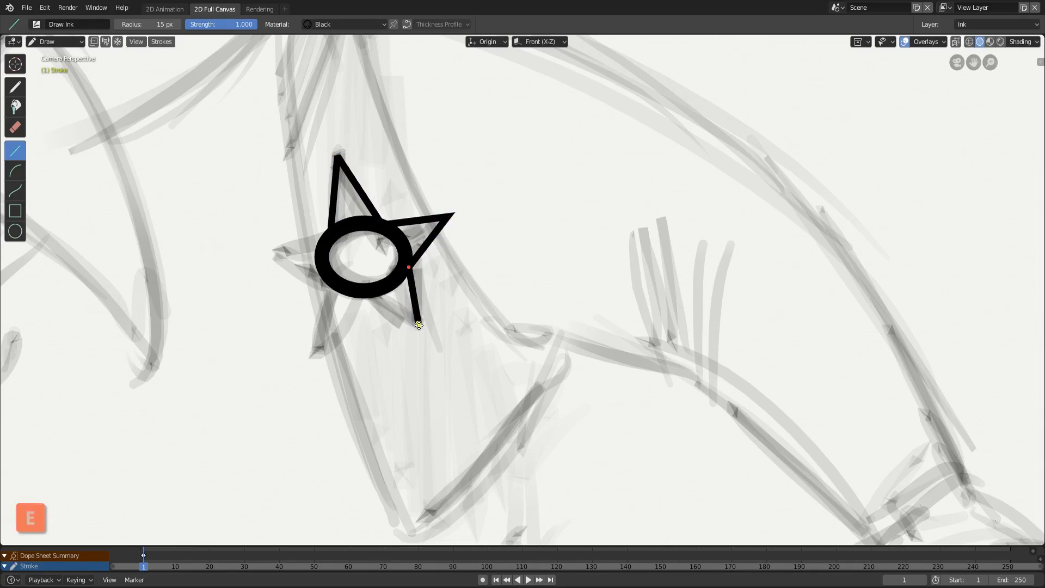
key(e)
key(e)
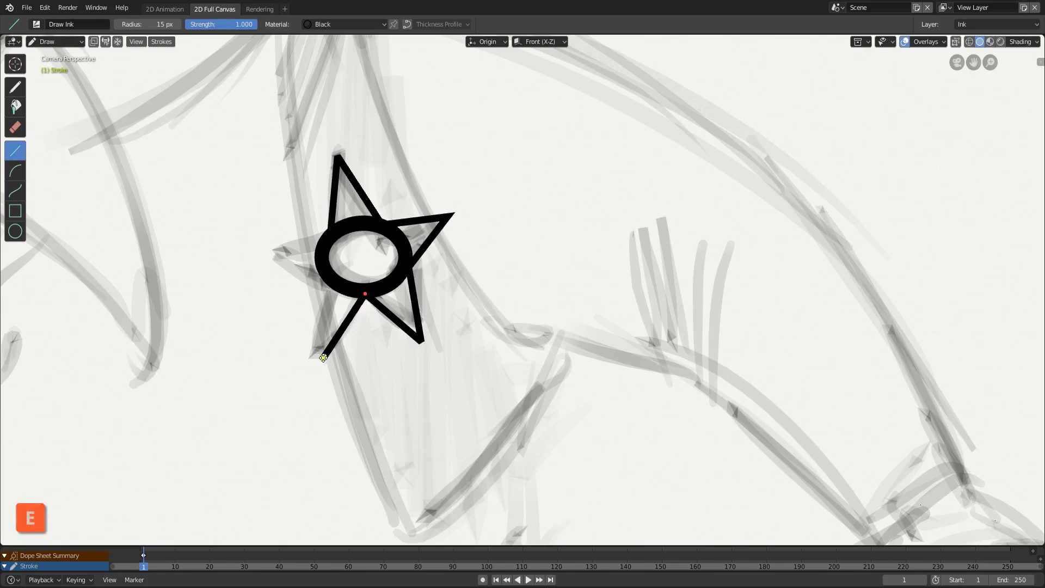
key(e)
key(e)
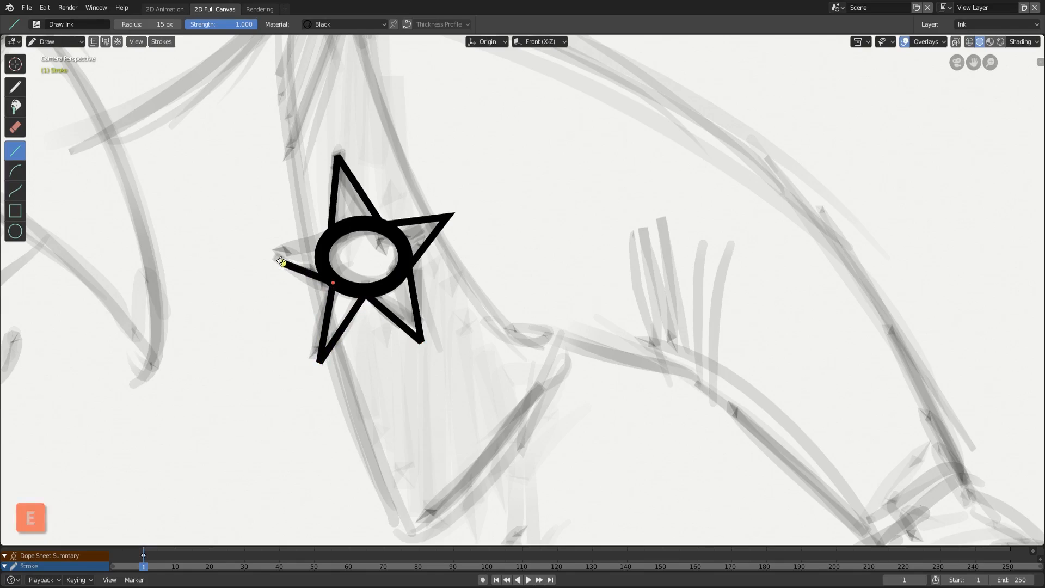
key(e)
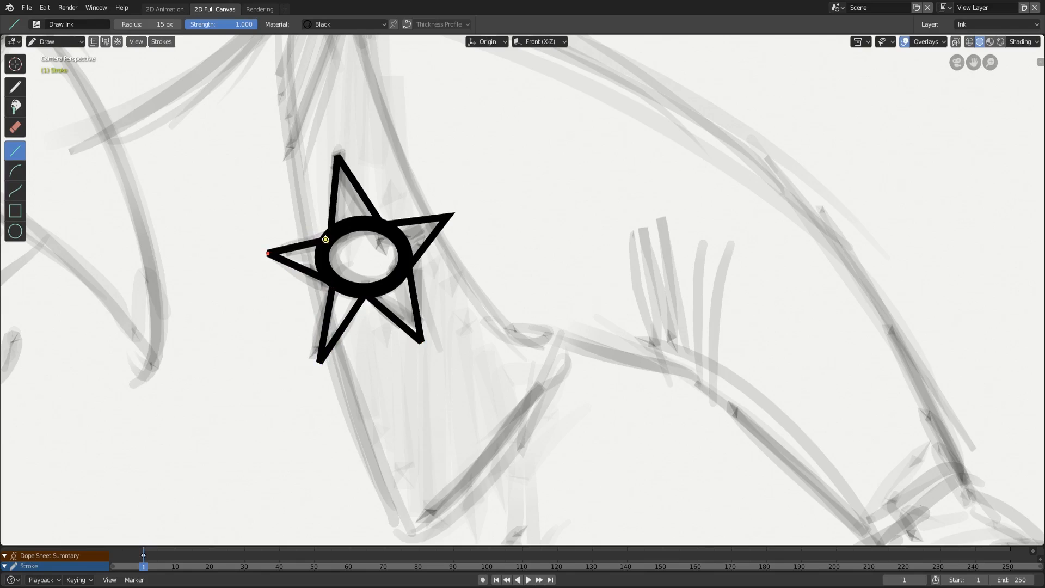
key(Return)
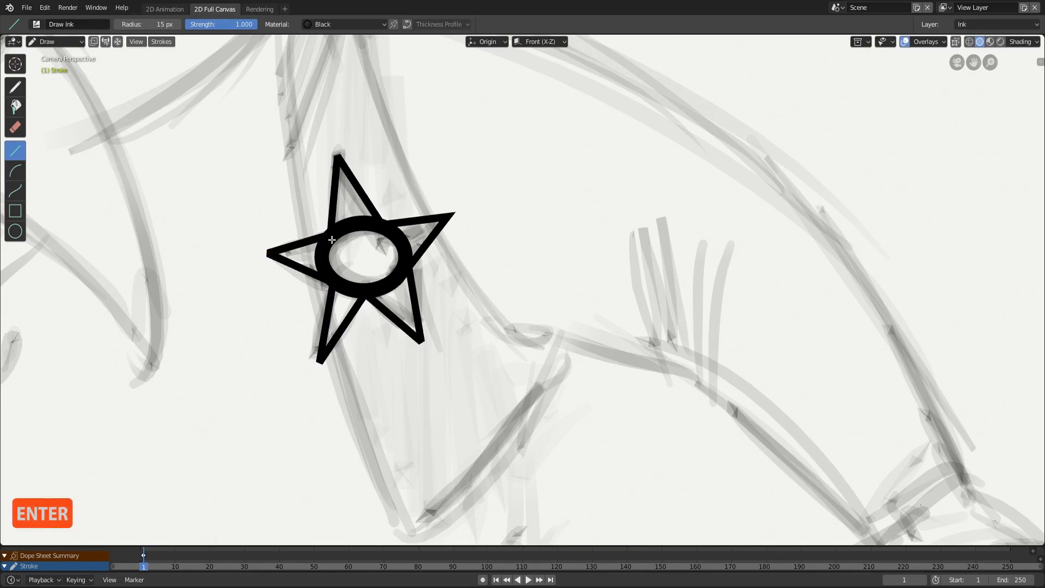
Ink the upper edge of the holster-side sleeve from shoulder to cuff using the Curve primitive with Thickness Profile enabled and a 30 px radius.
ctrl+middle_drag(509, 179, 605, 261)
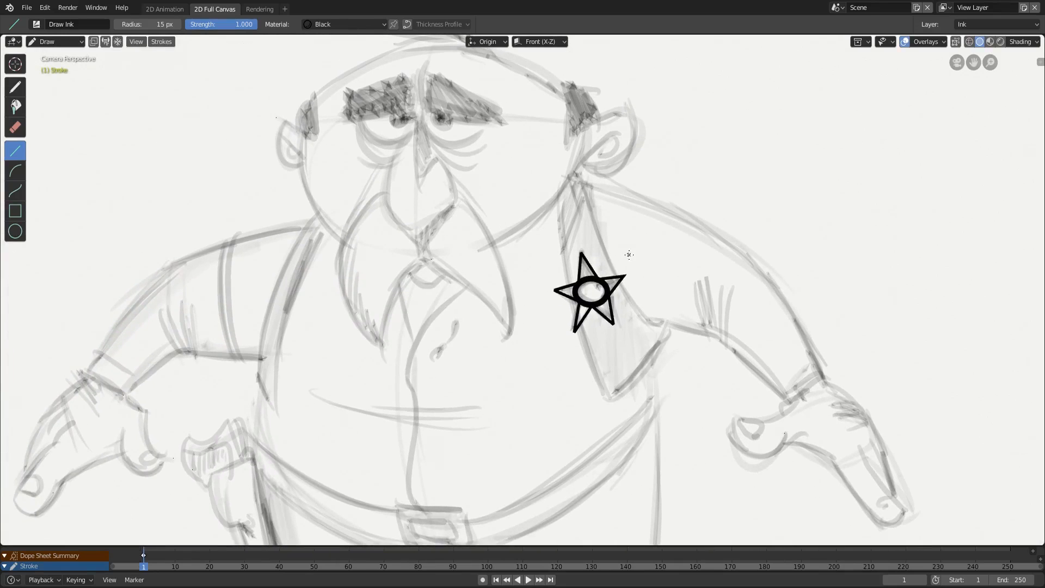
click(17, 191)
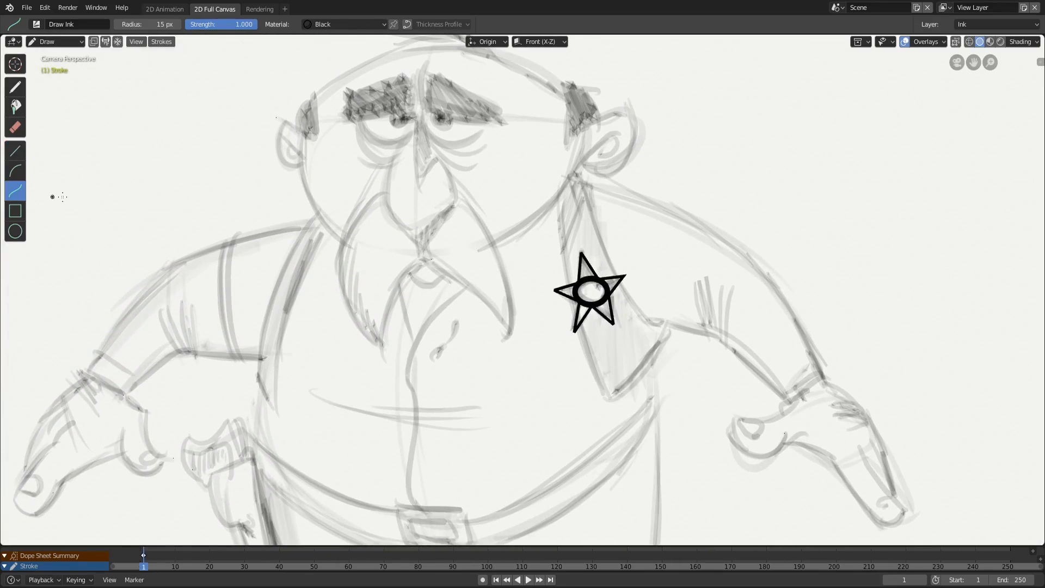
click(407, 25)
click(437, 24)
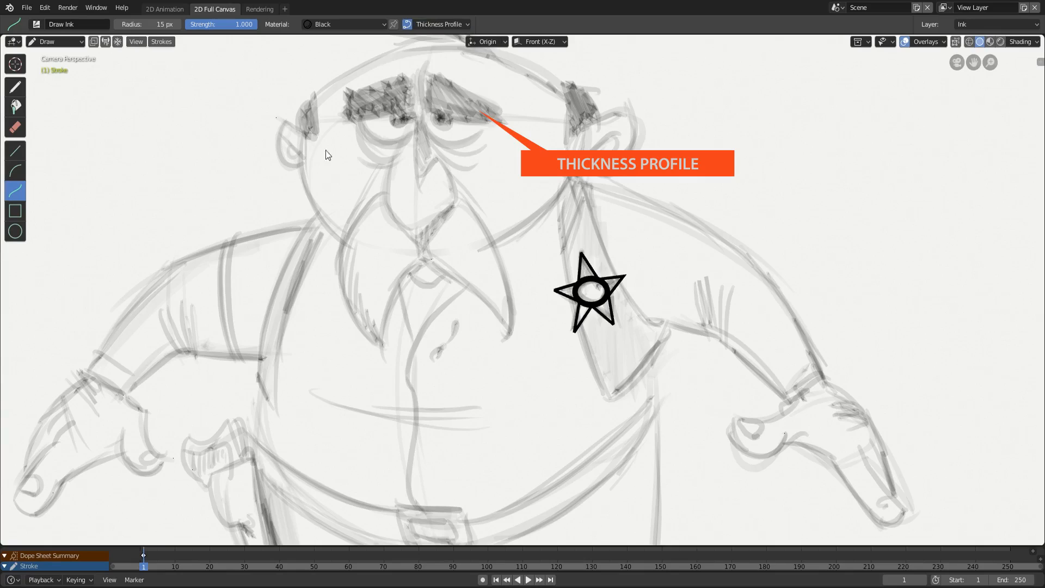
key(Return)
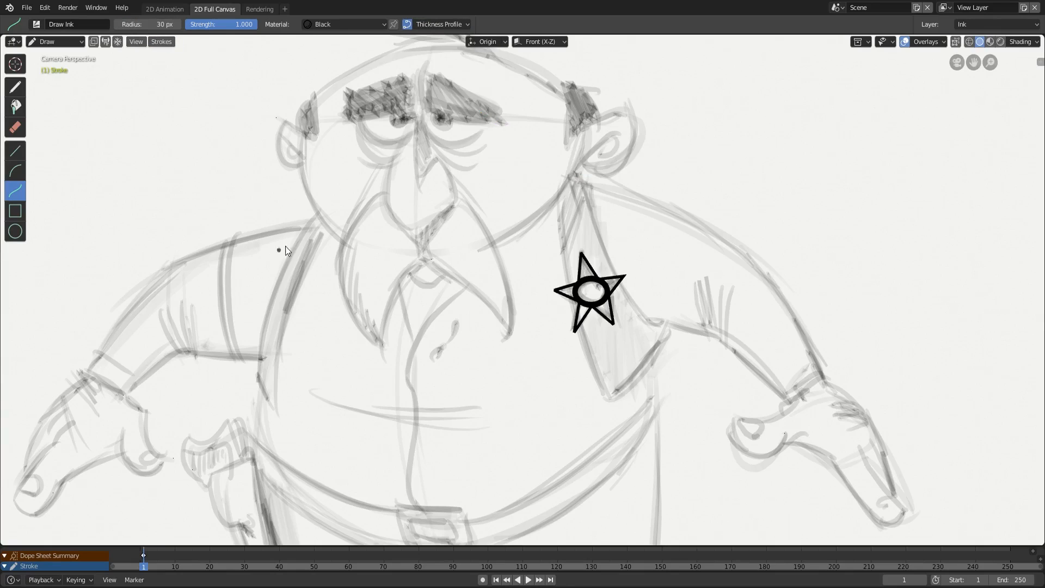
drag(303, 229, 172, 265)
mouse_move(238, 246)
mouse_down()
mouse_move(213, 243)
mouse_move(312, 219)
mouse_up()
key(e)
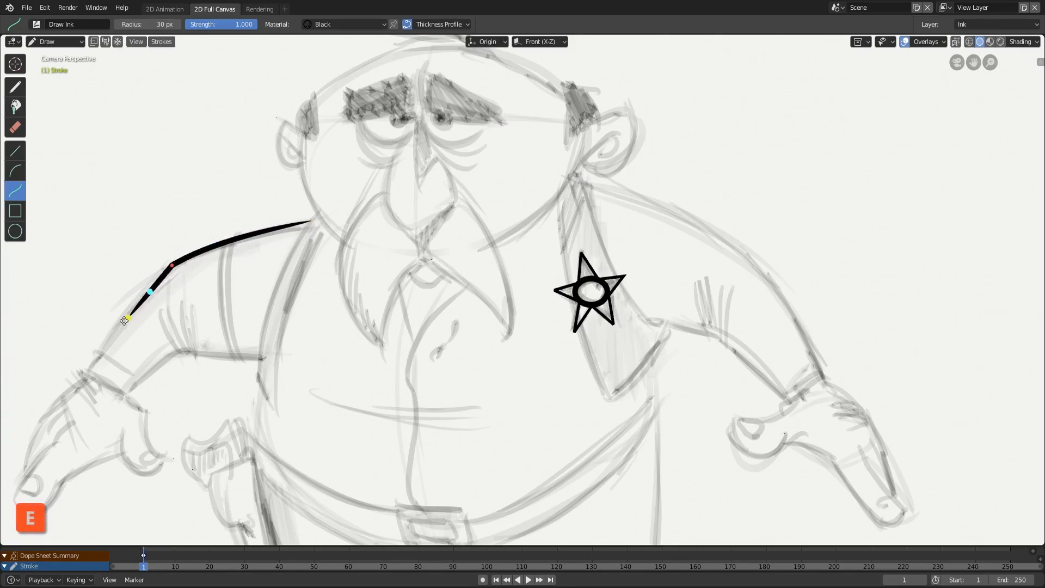
click(87, 373)
drag(113, 324, 106, 330)
drag(129, 319, 139, 290)
Extend the sleeve outline across the cuff opening and along the underside of the arm to the vest.
key(e)
click(129, 394)
key(e)
click(181, 350)
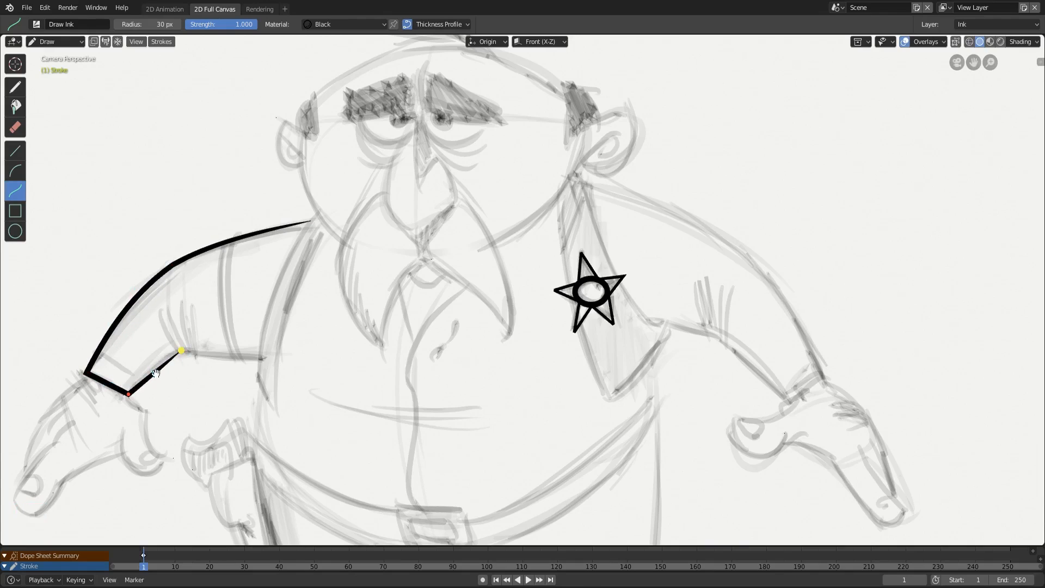
key(e)
click(261, 355)
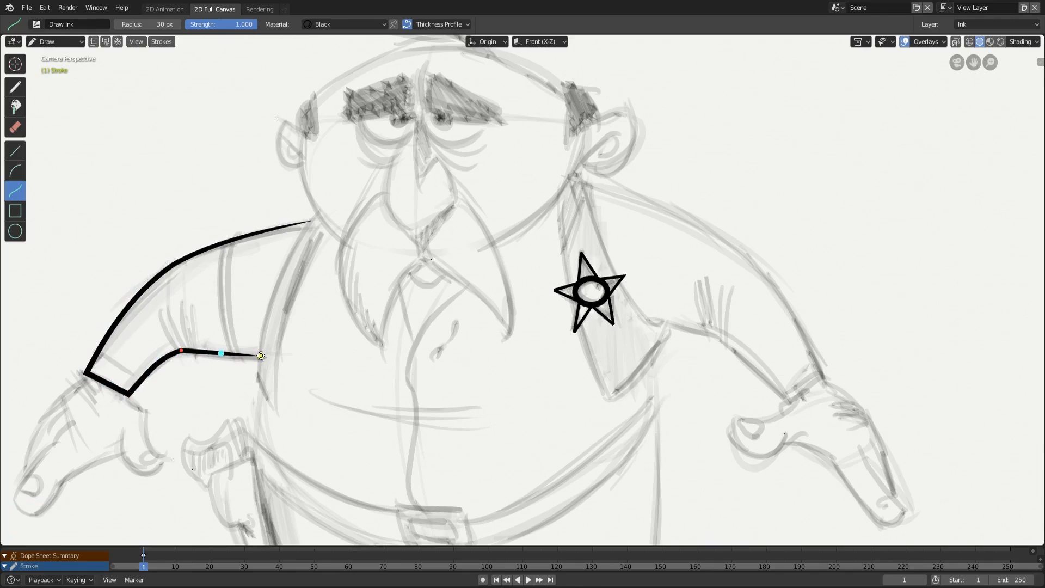
drag(237, 363, 209, 359)
key(Return)
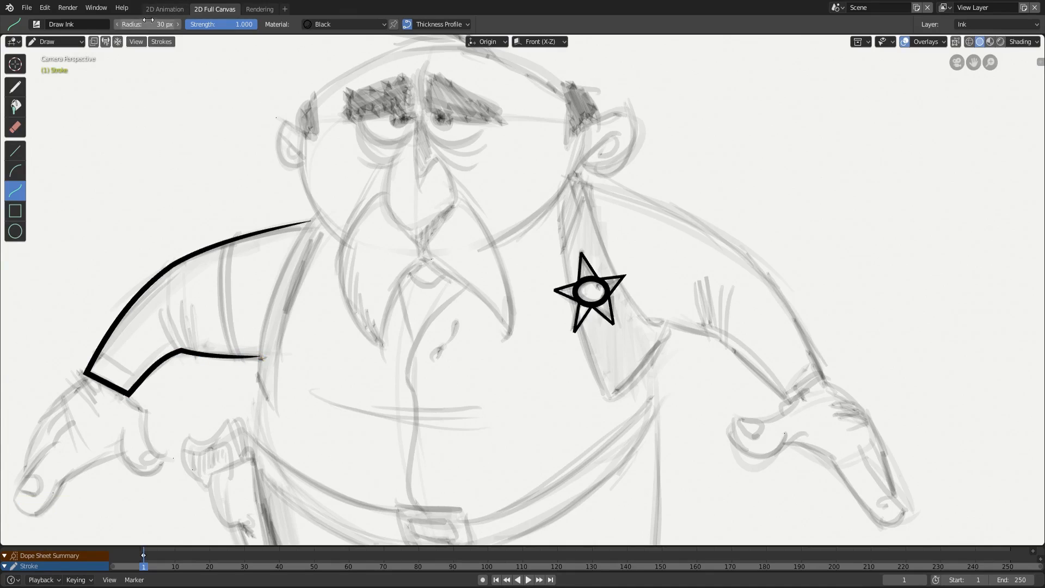
Ink two parallel arcs across the upper part of the same sleeve with the Arc primitive at a 15 px radius.
text(15)
key(Return)
click(16, 172)
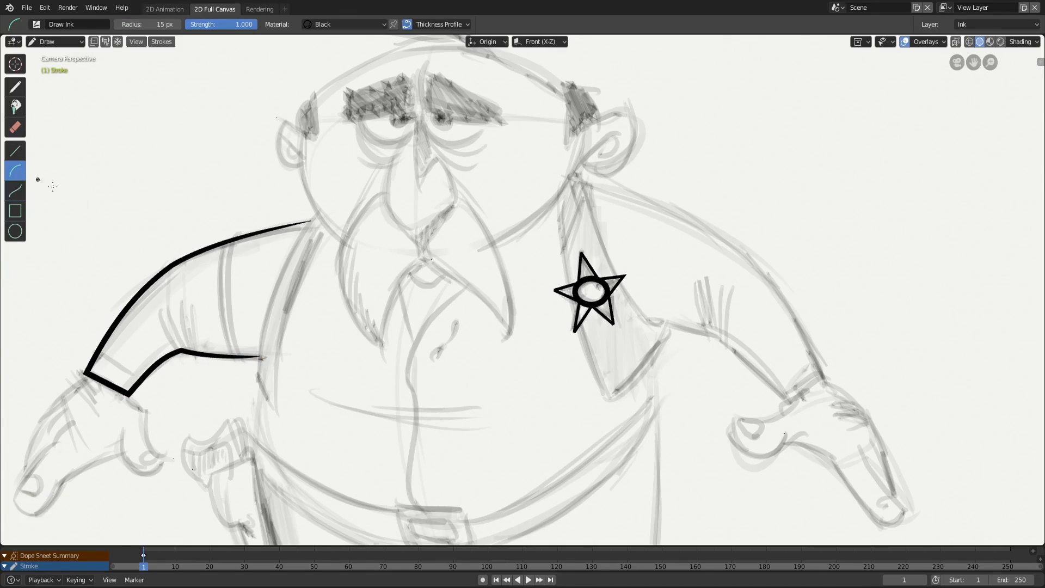
drag(233, 241, 241, 356)
drag(292, 295, 215, 304)
drag(222, 244, 230, 357)
drag(278, 302, 208, 305)
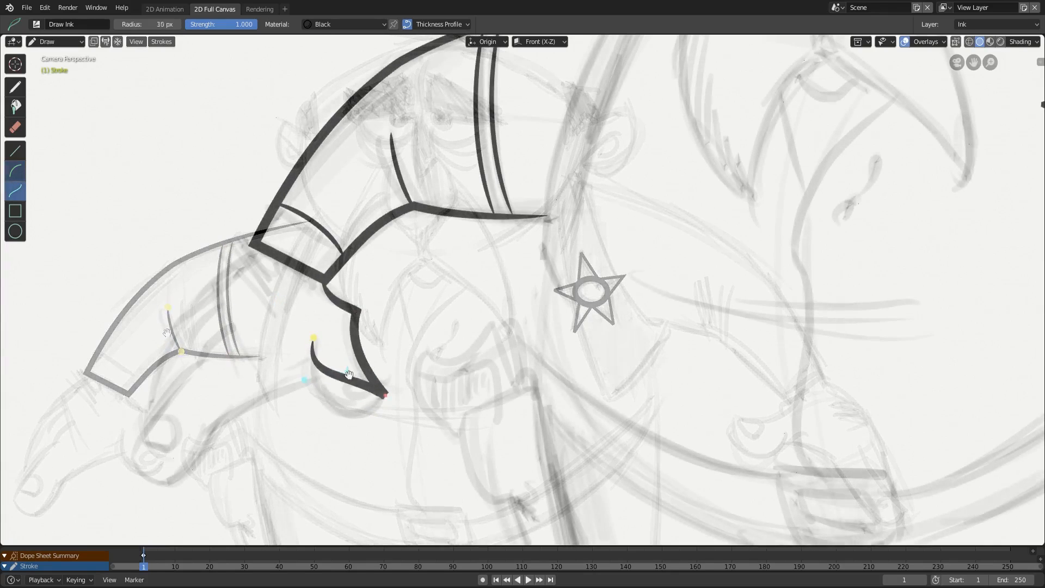
Ink the rounded thumb tip and the curved underside of the index finger on the hand beside the holster.
drag(348, 374, 345, 448)
key(Return)
mouse_move(317, 381)
mouse_down()
mouse_move(213, 427)
mouse_move(247, 398)
mouse_up()
drag(264, 404, 280, 392)
Extend the index finger's outline around the fingertip and up the finger's outer edge, ending in a hooked knuckle line.
key(e)
click(133, 459)
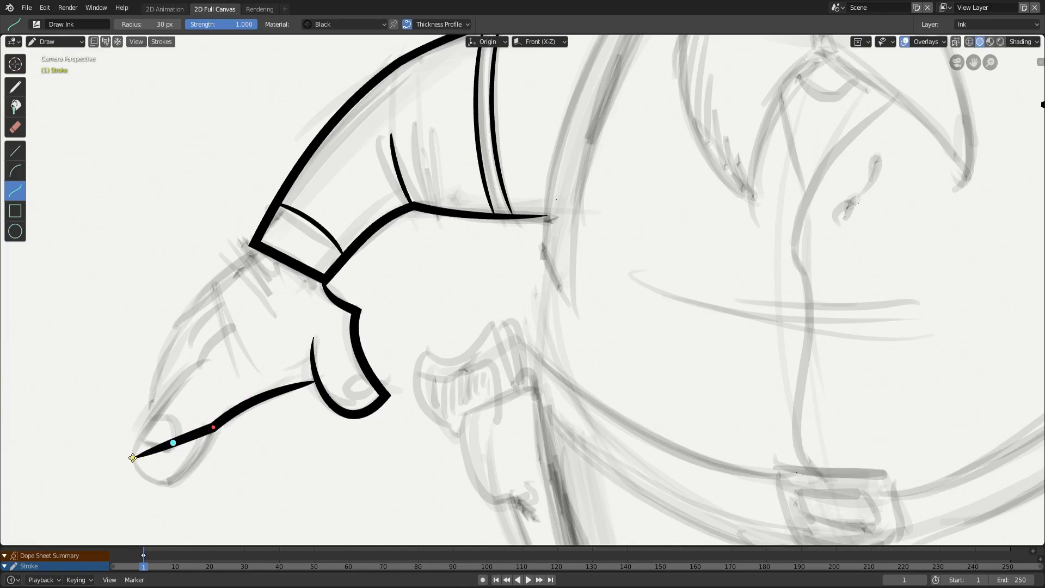
drag(173, 444, 191, 502)
key(e)
click(199, 364)
drag(167, 412, 148, 423)
mouse_move(168, 413)
mouse_down()
mouse_move(185, 399)
mouse_move(148, 430)
mouse_up()
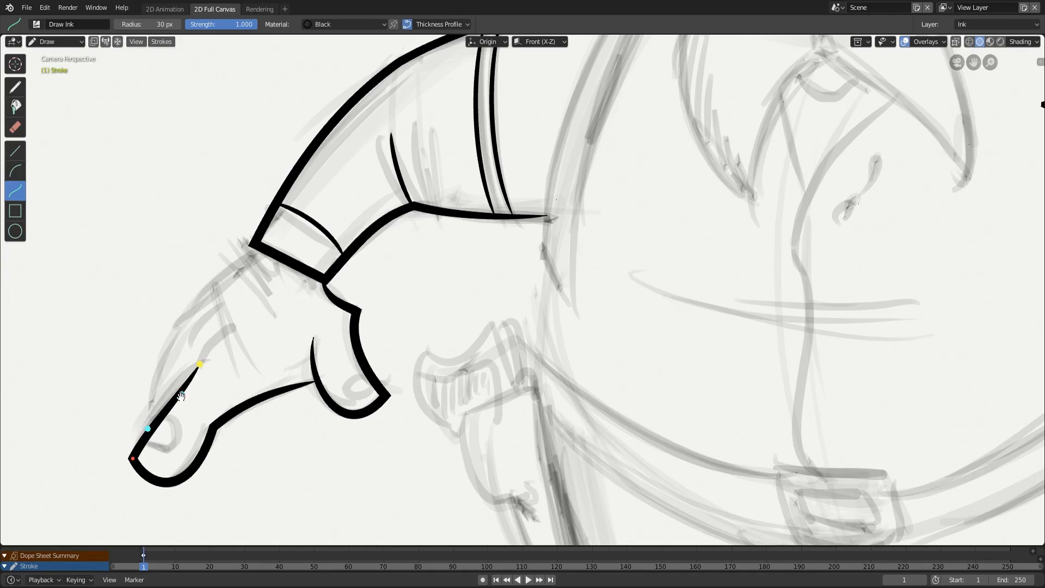
key(e)
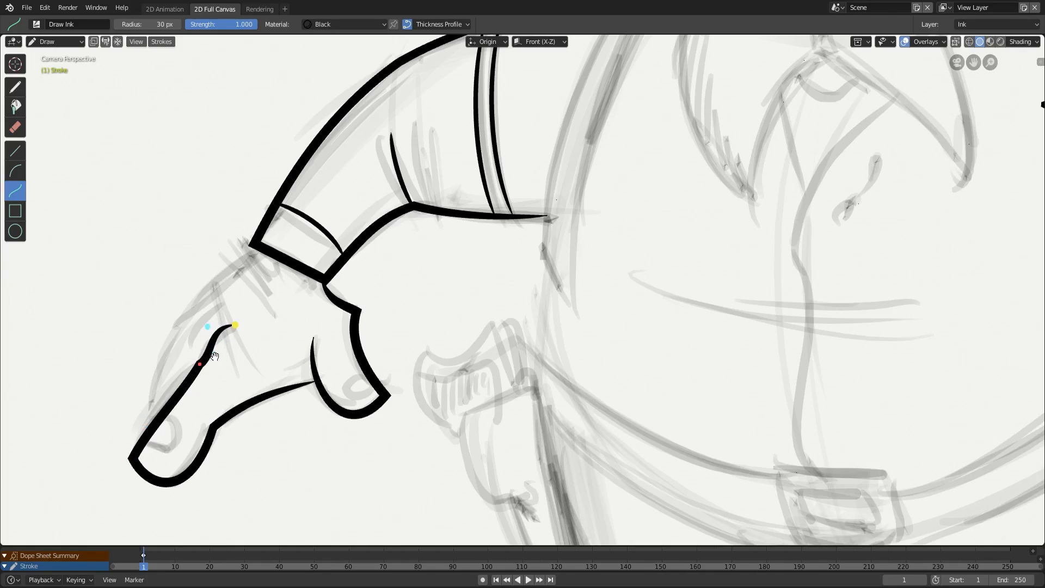
drag(212, 355, 205, 350)
Ink the upper edge of the badge-side sleeve as one bowed curve from the shoulder to the wrist.
drag(536, 113, 597, 141)
drag(598, 141, 864, 376)
drag(865, 376, 872, 389)
key(Return)
drag(704, 251, 833, 266)
mouse_move(703, 241)
mouse_down()
mouse_move(707, 133)
mouse_move(722, 144)
mouse_up()
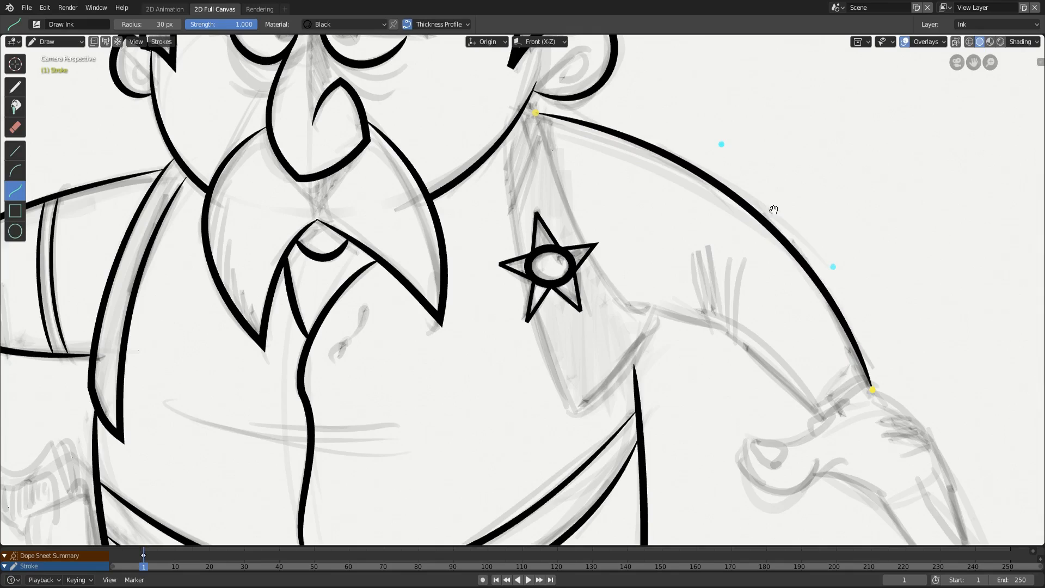
mouse_move(832, 267)
mouse_down()
mouse_move(851, 264)
mouse_move(842, 256)
mouse_up()
drag(721, 144, 713, 151)
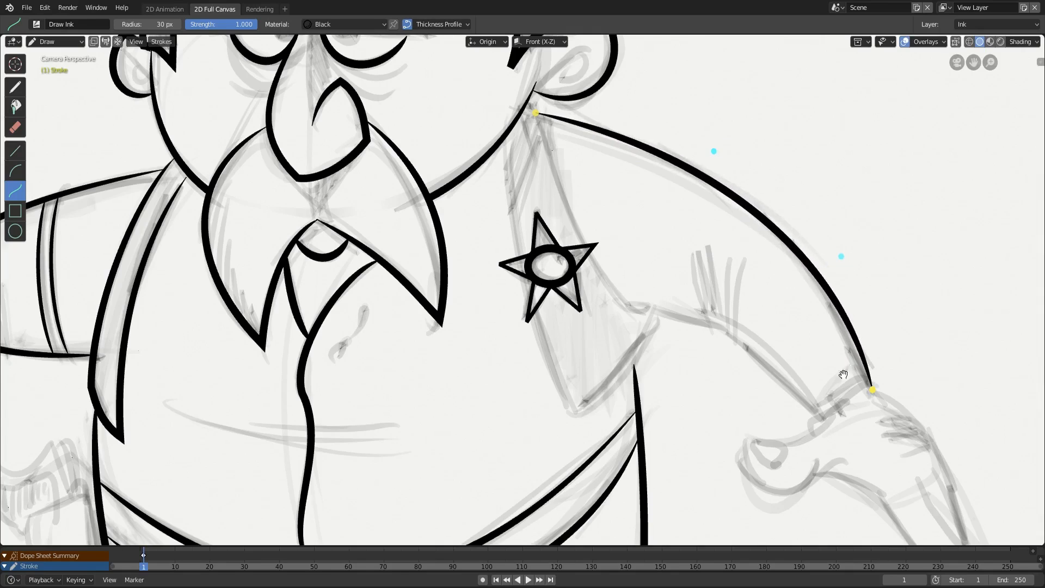
Extend the badge-side sleeve outline across the cuff opening and along the underside of the arm towards the vest.
key(e)
key(e)
mouse_move(772, 375)
mouse_down()
mouse_move(779, 366)
mouse_move(768, 355)
mouse_up()
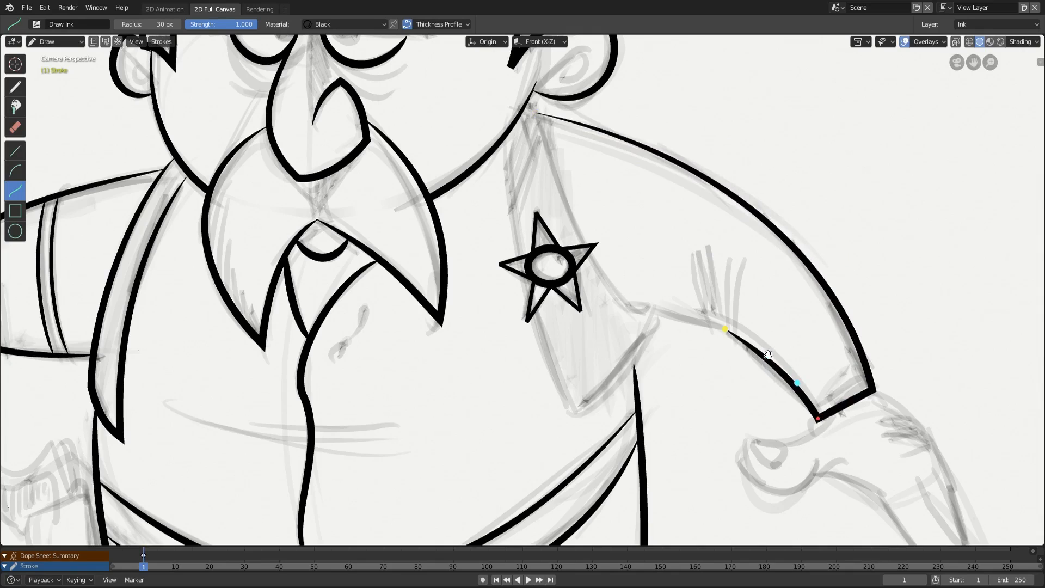
key(e)
drag(679, 321, 694, 314)
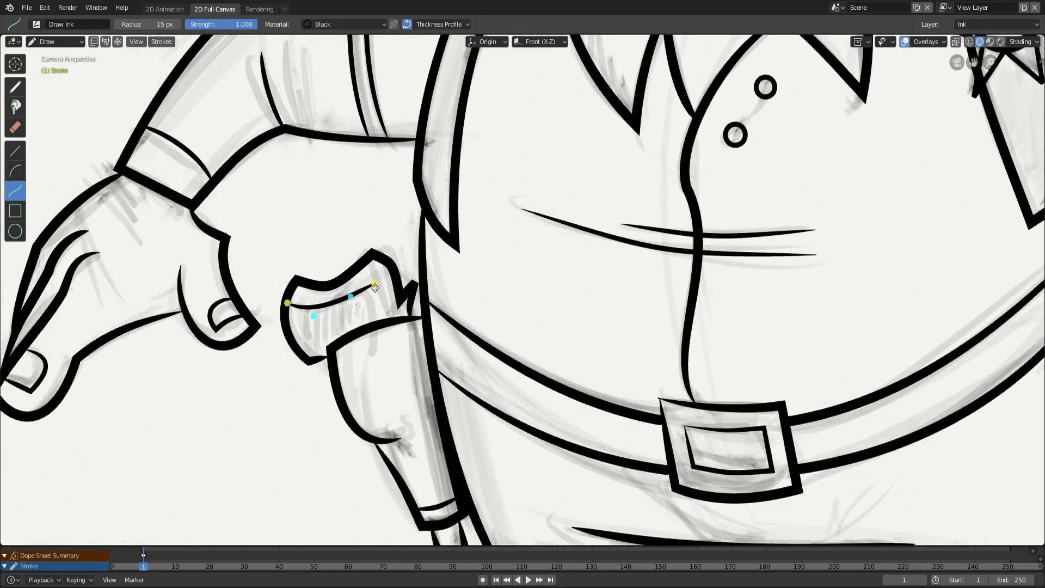
Ink the thin inner contour of the gun grip with connected curves down to the holster's upper edge.
drag(375, 284, 373, 275)
key(e)
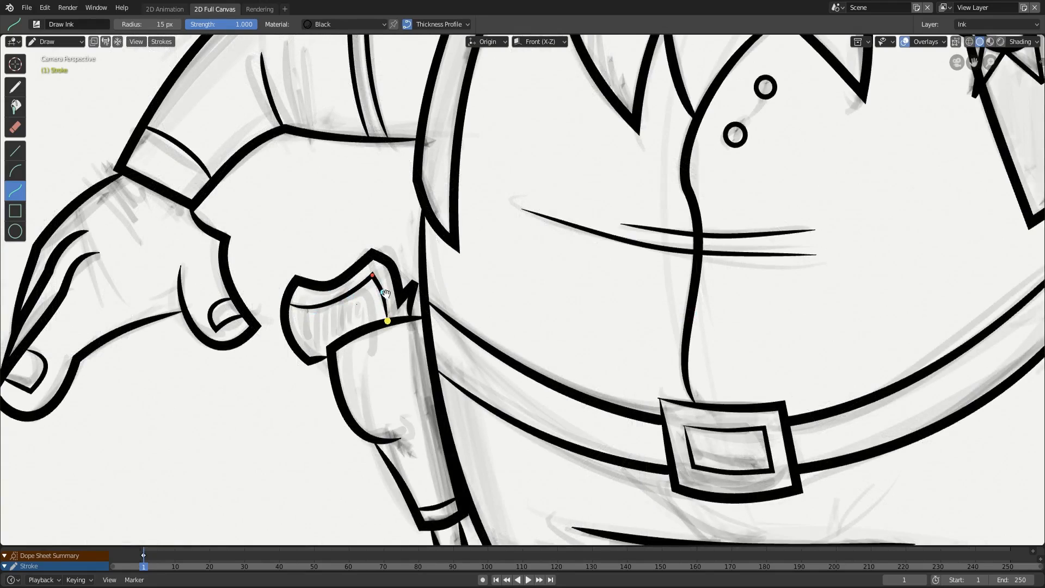
drag(340, 385, 428, 354)
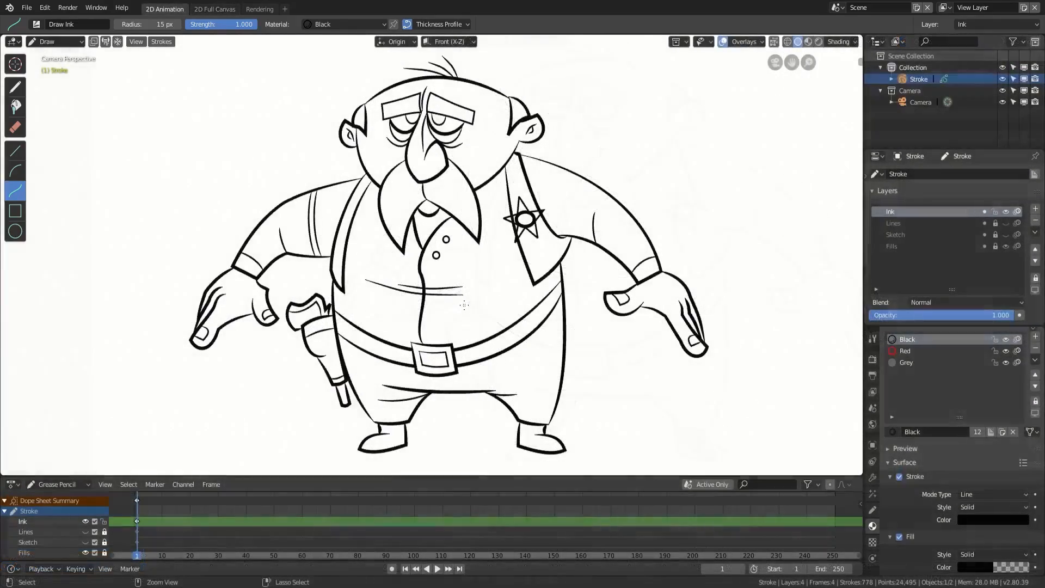
Fill the sheriff's trousers using the Fill tool with the Grey material on the Fills layer.
click(16, 106)
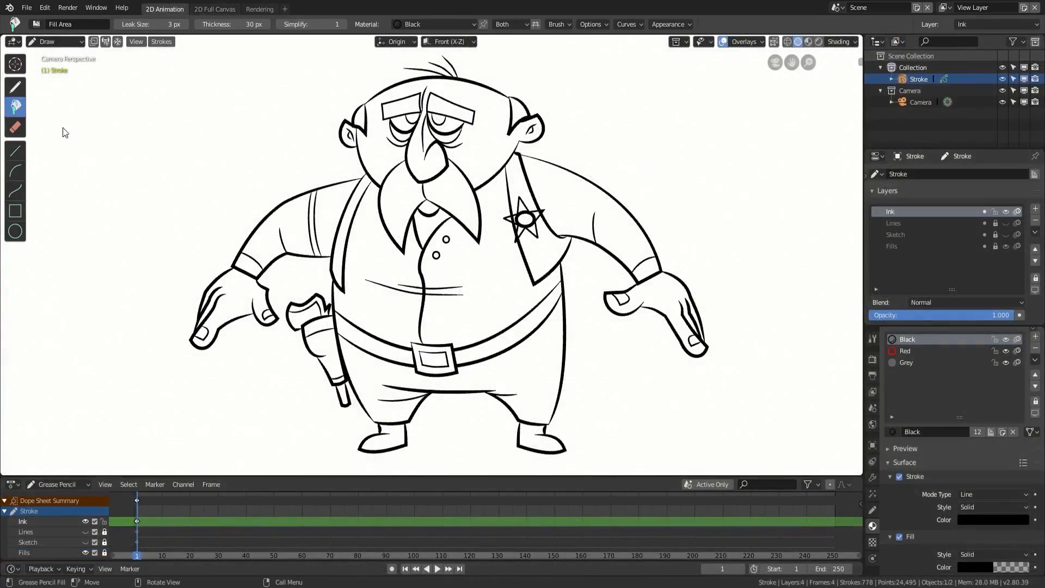
click(908, 245)
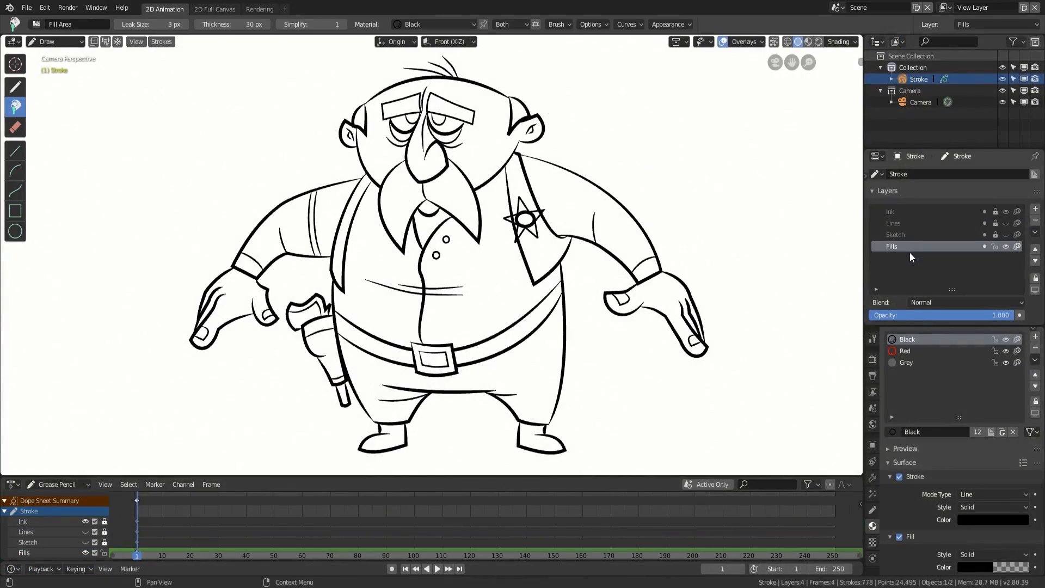
click(913, 362)
click(967, 568)
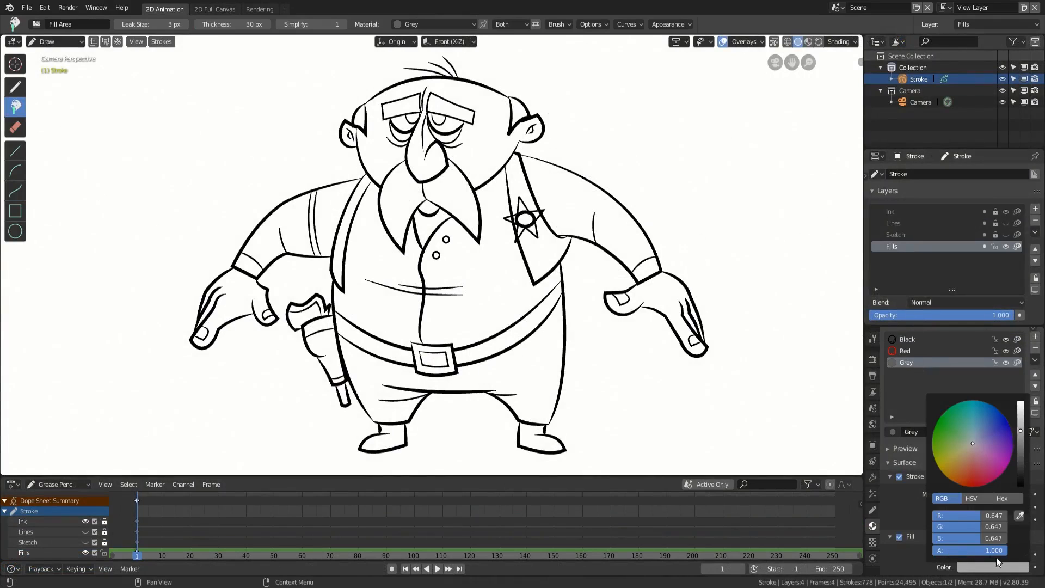
click(543, 361)
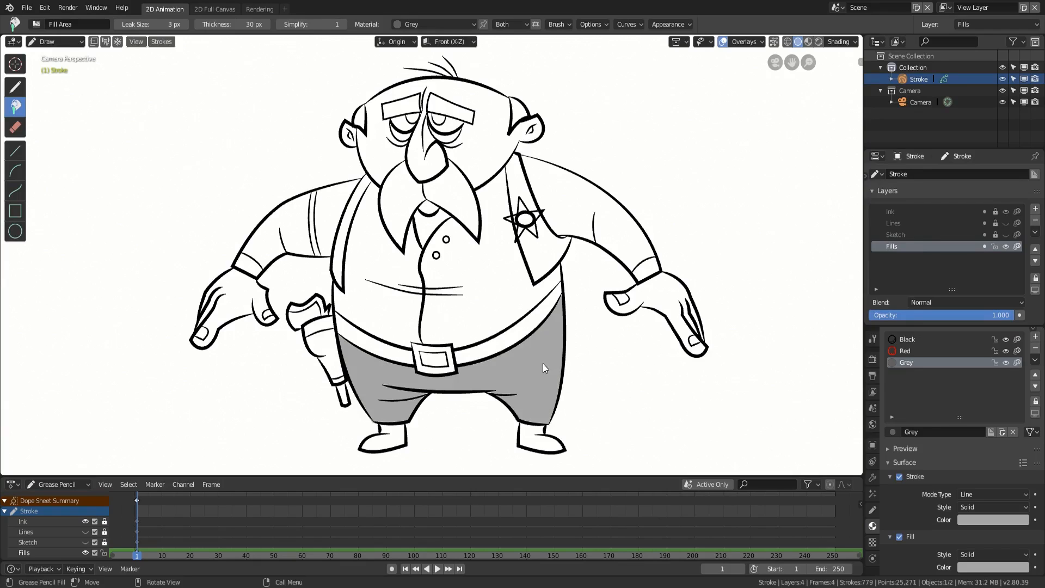
Fill both boots, the belt buckle and the belt with the Grey material.
click(541, 438)
click(383, 440)
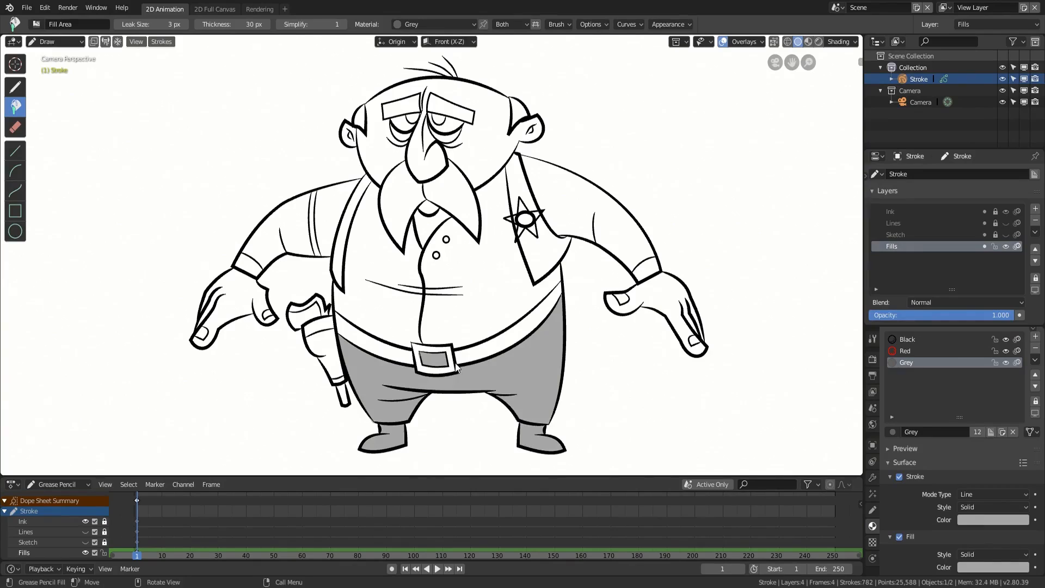
click(456, 369)
click(463, 357)
click(409, 362)
Fill the gun barrel, the holster sections and the gun grip with the Grey material.
click(344, 397)
click(337, 372)
click(322, 349)
click(318, 326)
click(321, 309)
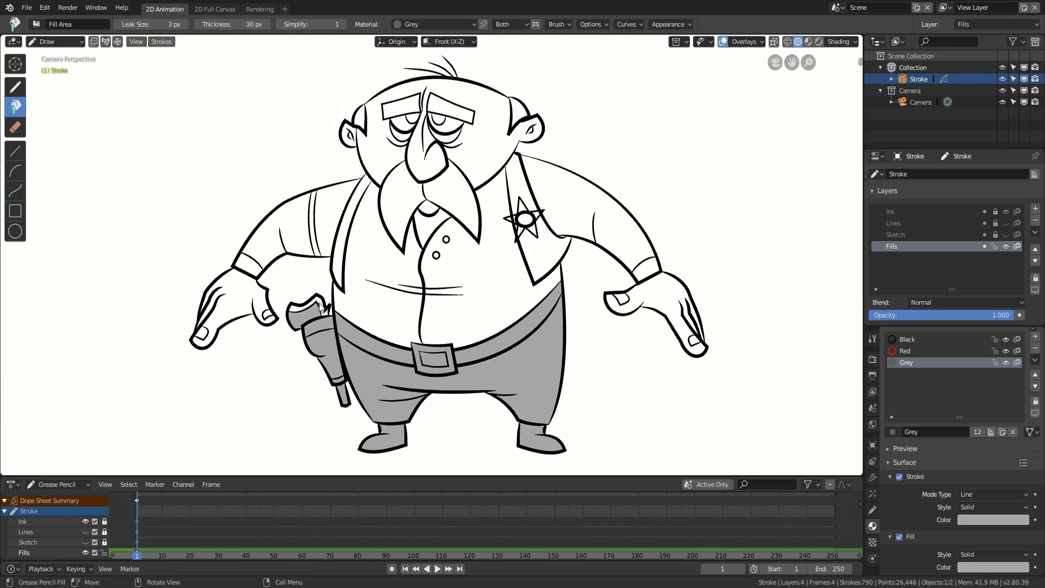
Fill the gun-side half of the shirt and its adjoining vest panel with grey.
scroll(327, 313, up, 4)
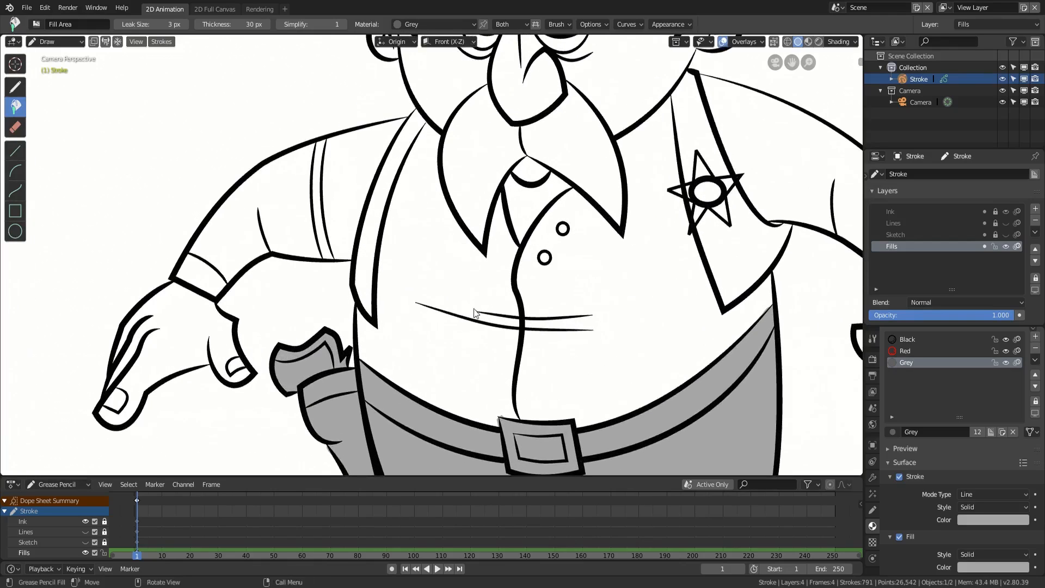
click(453, 348)
click(365, 269)
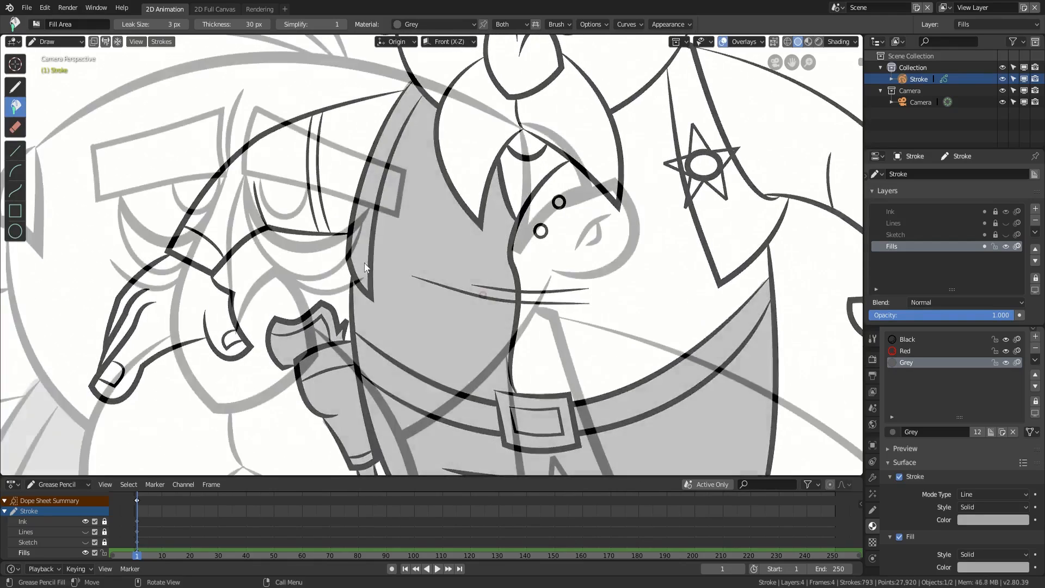
Close the open gap below the badge-side ear with a boundary line and fill the face with grey.
click(484, 298)
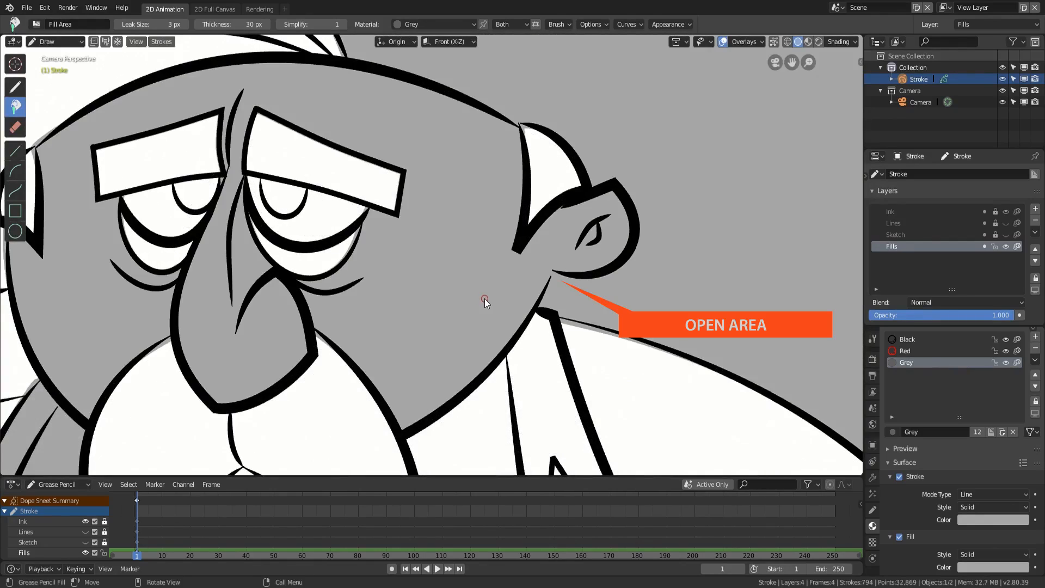
key(ctrl+z)
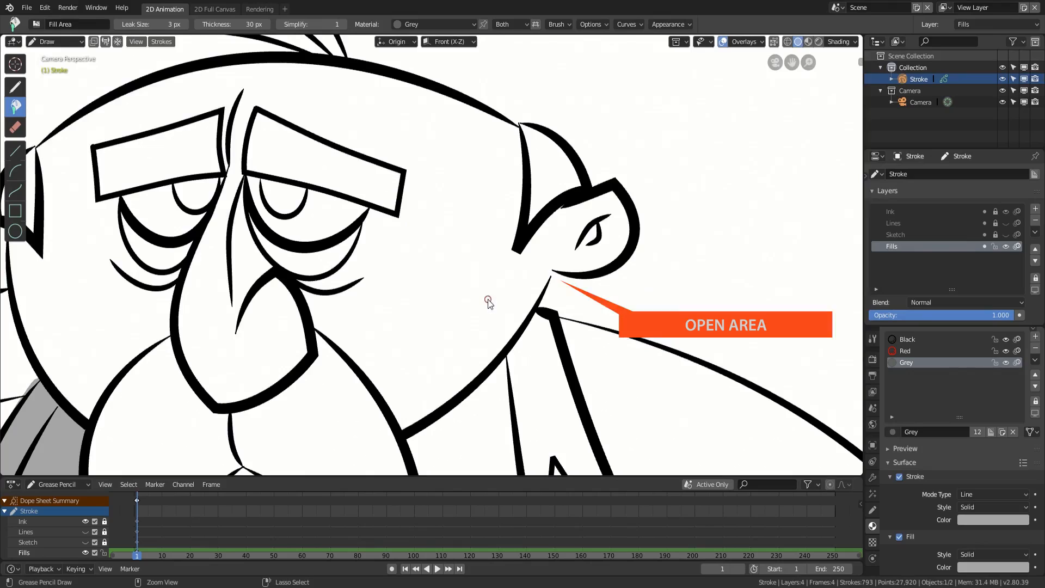
alt+drag(549, 281, 553, 271)
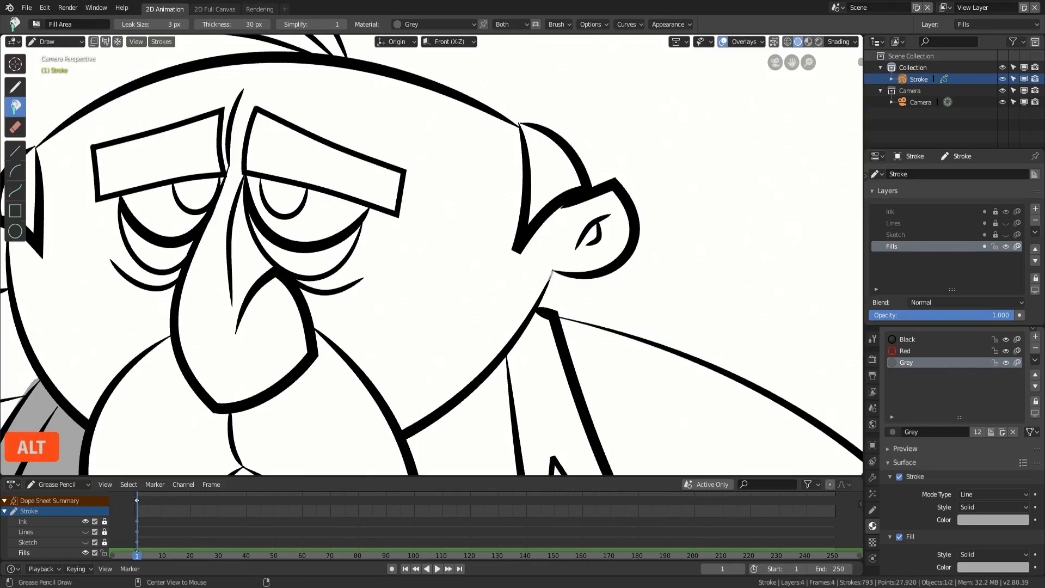
click(531, 276)
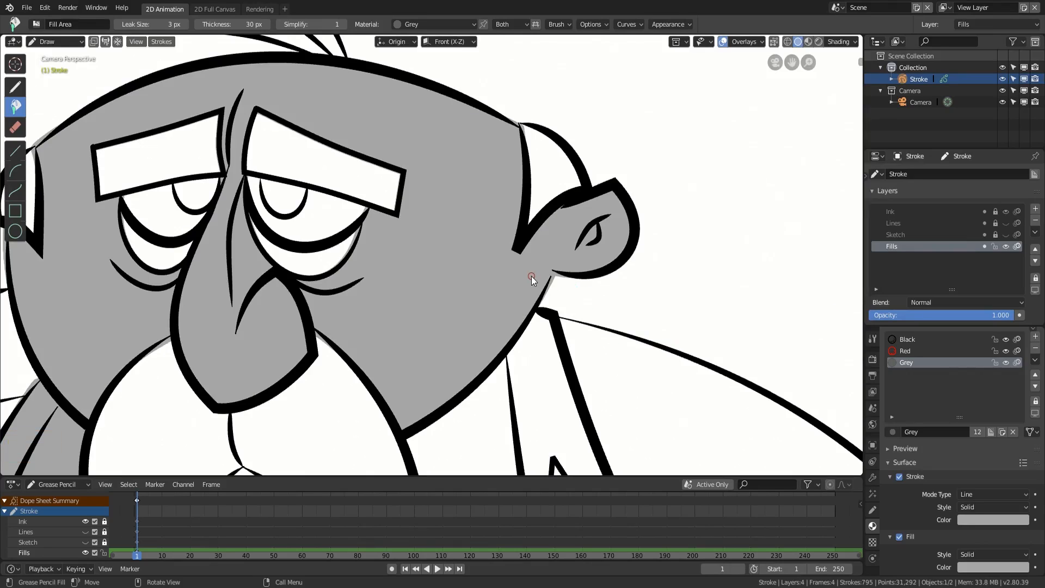
Draw a grey filled shape freehand over the hair patch beside the badge-side ear.
ctrl+drag(530, 232, 526, 191)
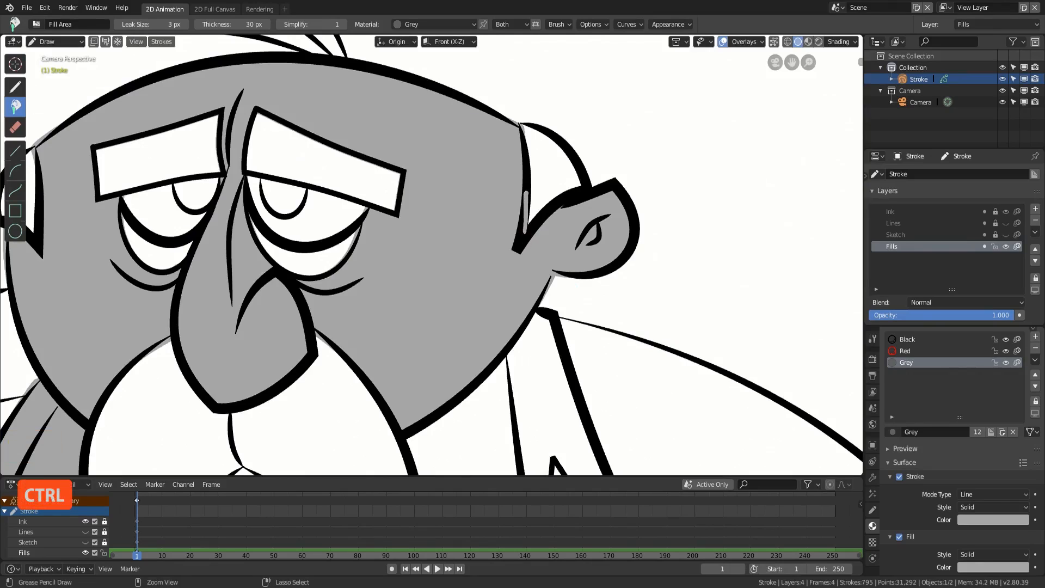
mouse_move(523, 125)
ctrl+mouse_down()
mouse_move(548, 134)
mouse_move(586, 186)
ctrl+mouse_up()
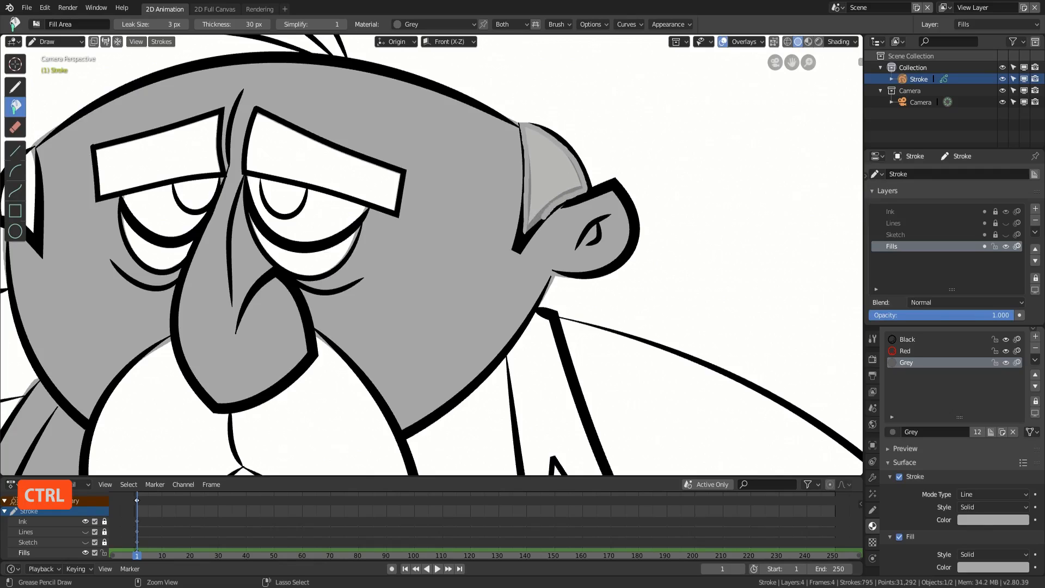
click(525, 241)
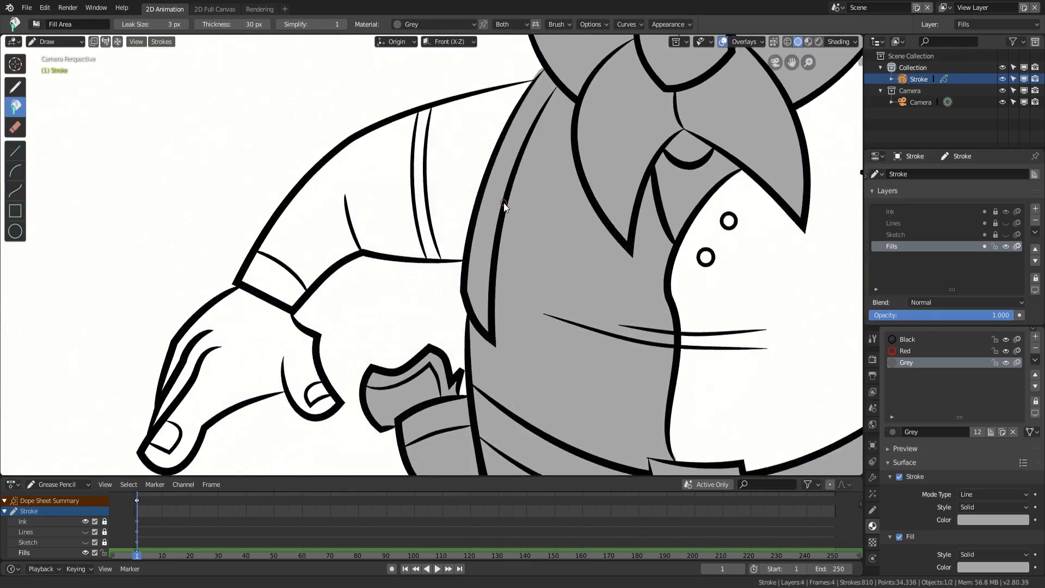
Fill the gun-side arm with grey, including the cuff, hand, thumbnail and fingernail.
click(504, 203)
click(284, 279)
click(284, 281)
click(269, 341)
click(316, 395)
click(169, 438)
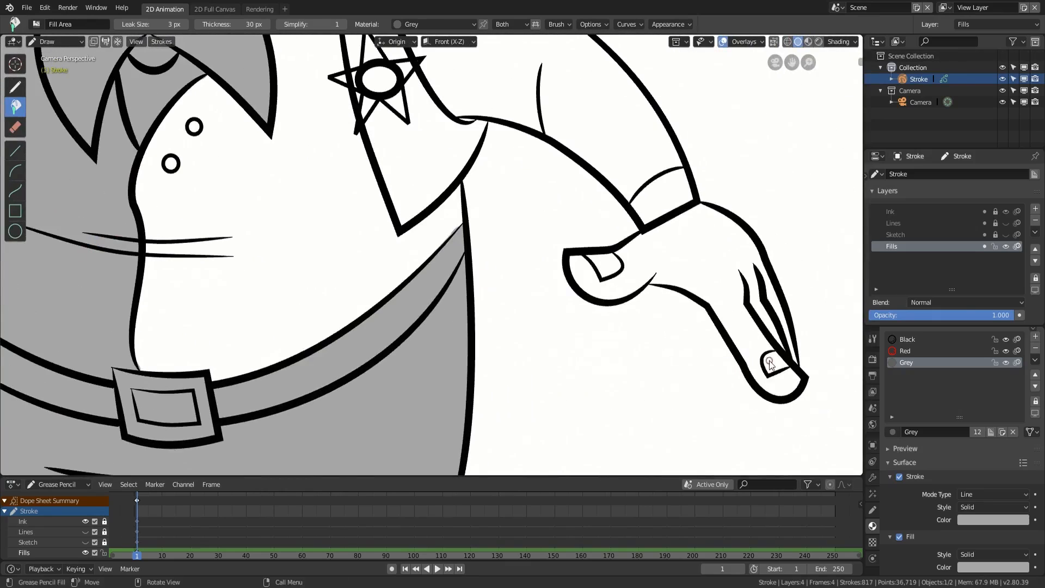
Fill the badge-side fingernail, hand, thumbnail, cuff and sleeve with grey.
click(769, 361)
click(752, 340)
click(604, 265)
click(642, 205)
shift+middle_drag(617, 155, 635, 317)
click(554, 240)
Fill the star badge's centre and points and the vest panel around it with grey.
click(409, 248)
click(418, 233)
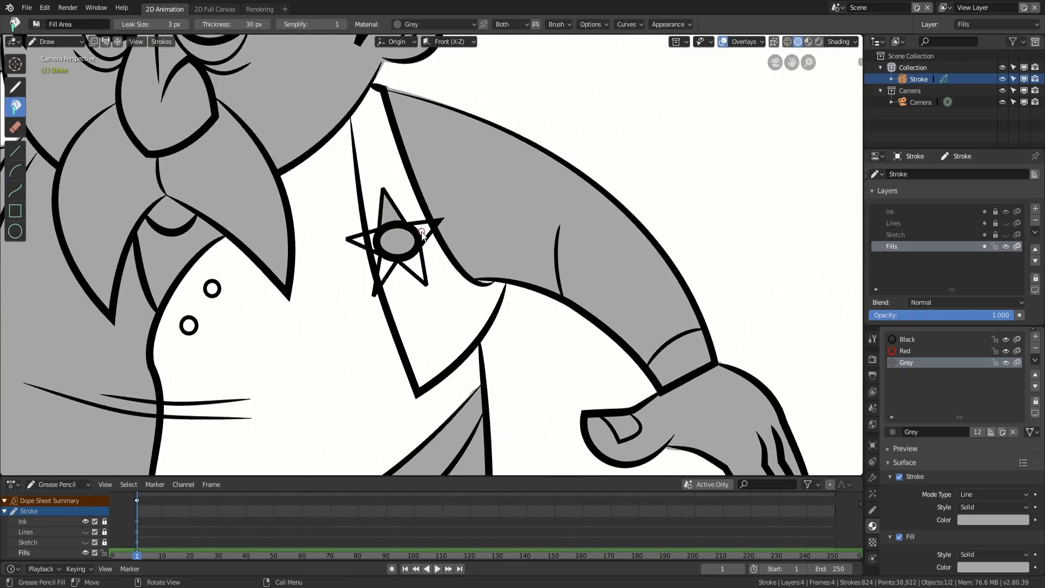
click(408, 196)
ctrl+middle_drag(400, 245, 383, 185)
click(278, 222)
click(406, 286)
Fill the remaining white areas of the sheriff's badge-side torso with grey.
shift+middle_drag(343, 349, 418, 378)
click(328, 214)
click(307, 250)
click(448, 283)
shift+middle_drag(422, 375, 501, 377)
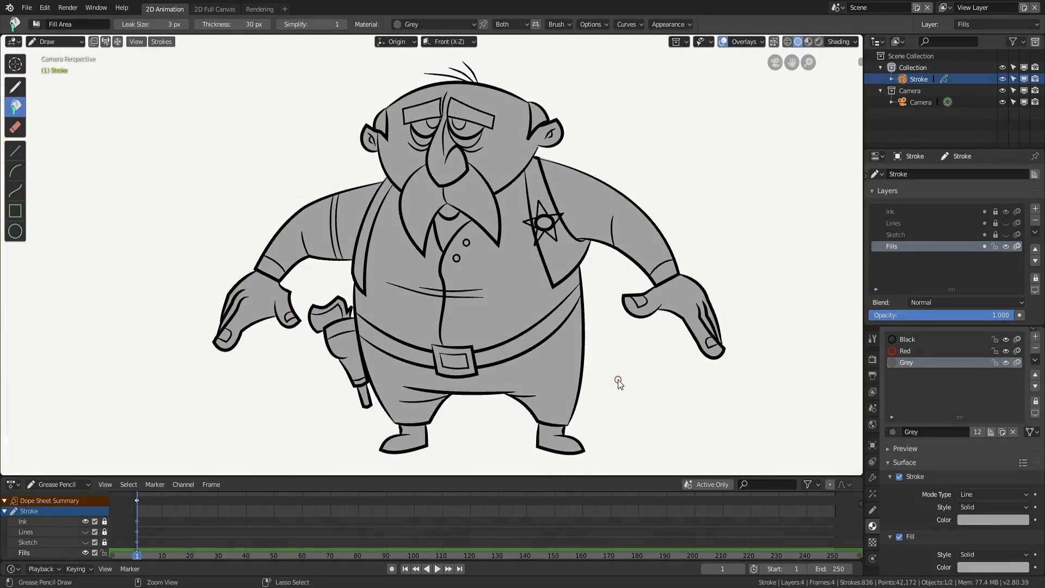